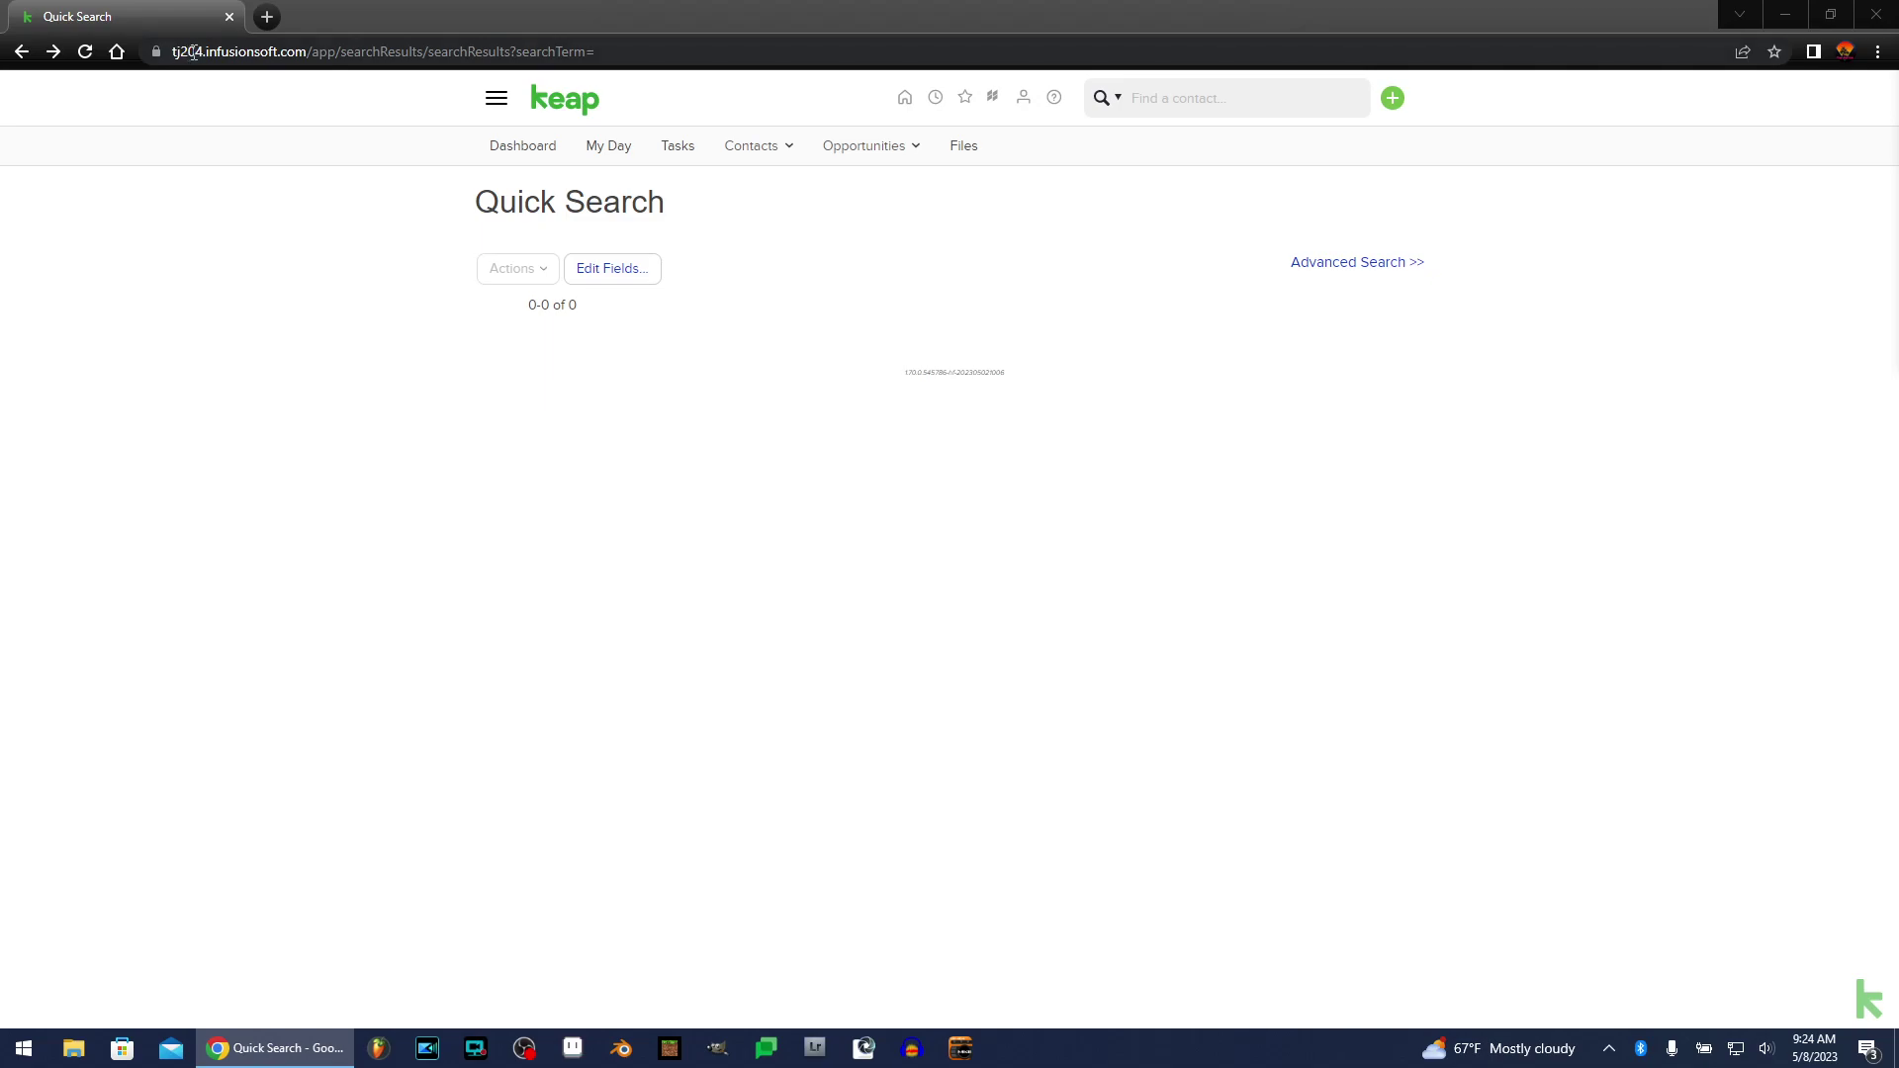
Look over the page address and the record-type list, leaving both unchanged
drag(194, 52, 319, 52)
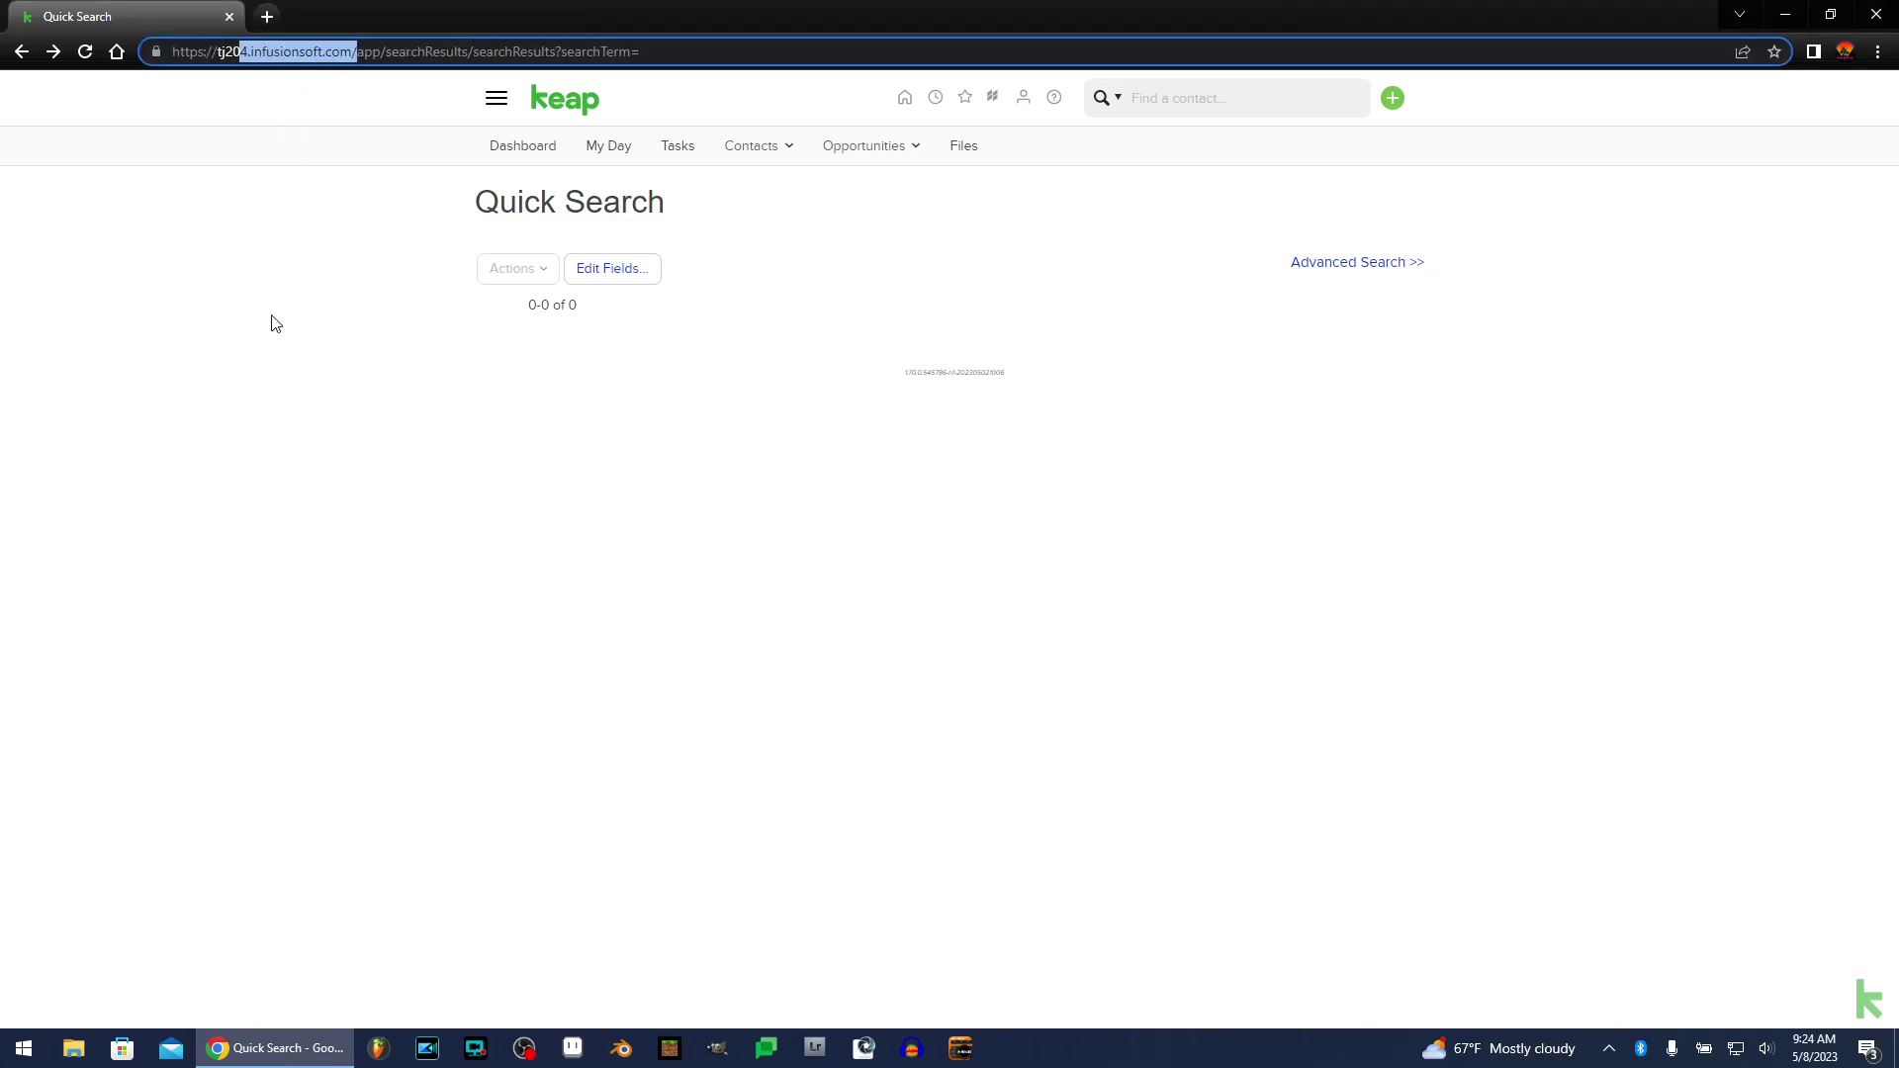
click(250, 535)
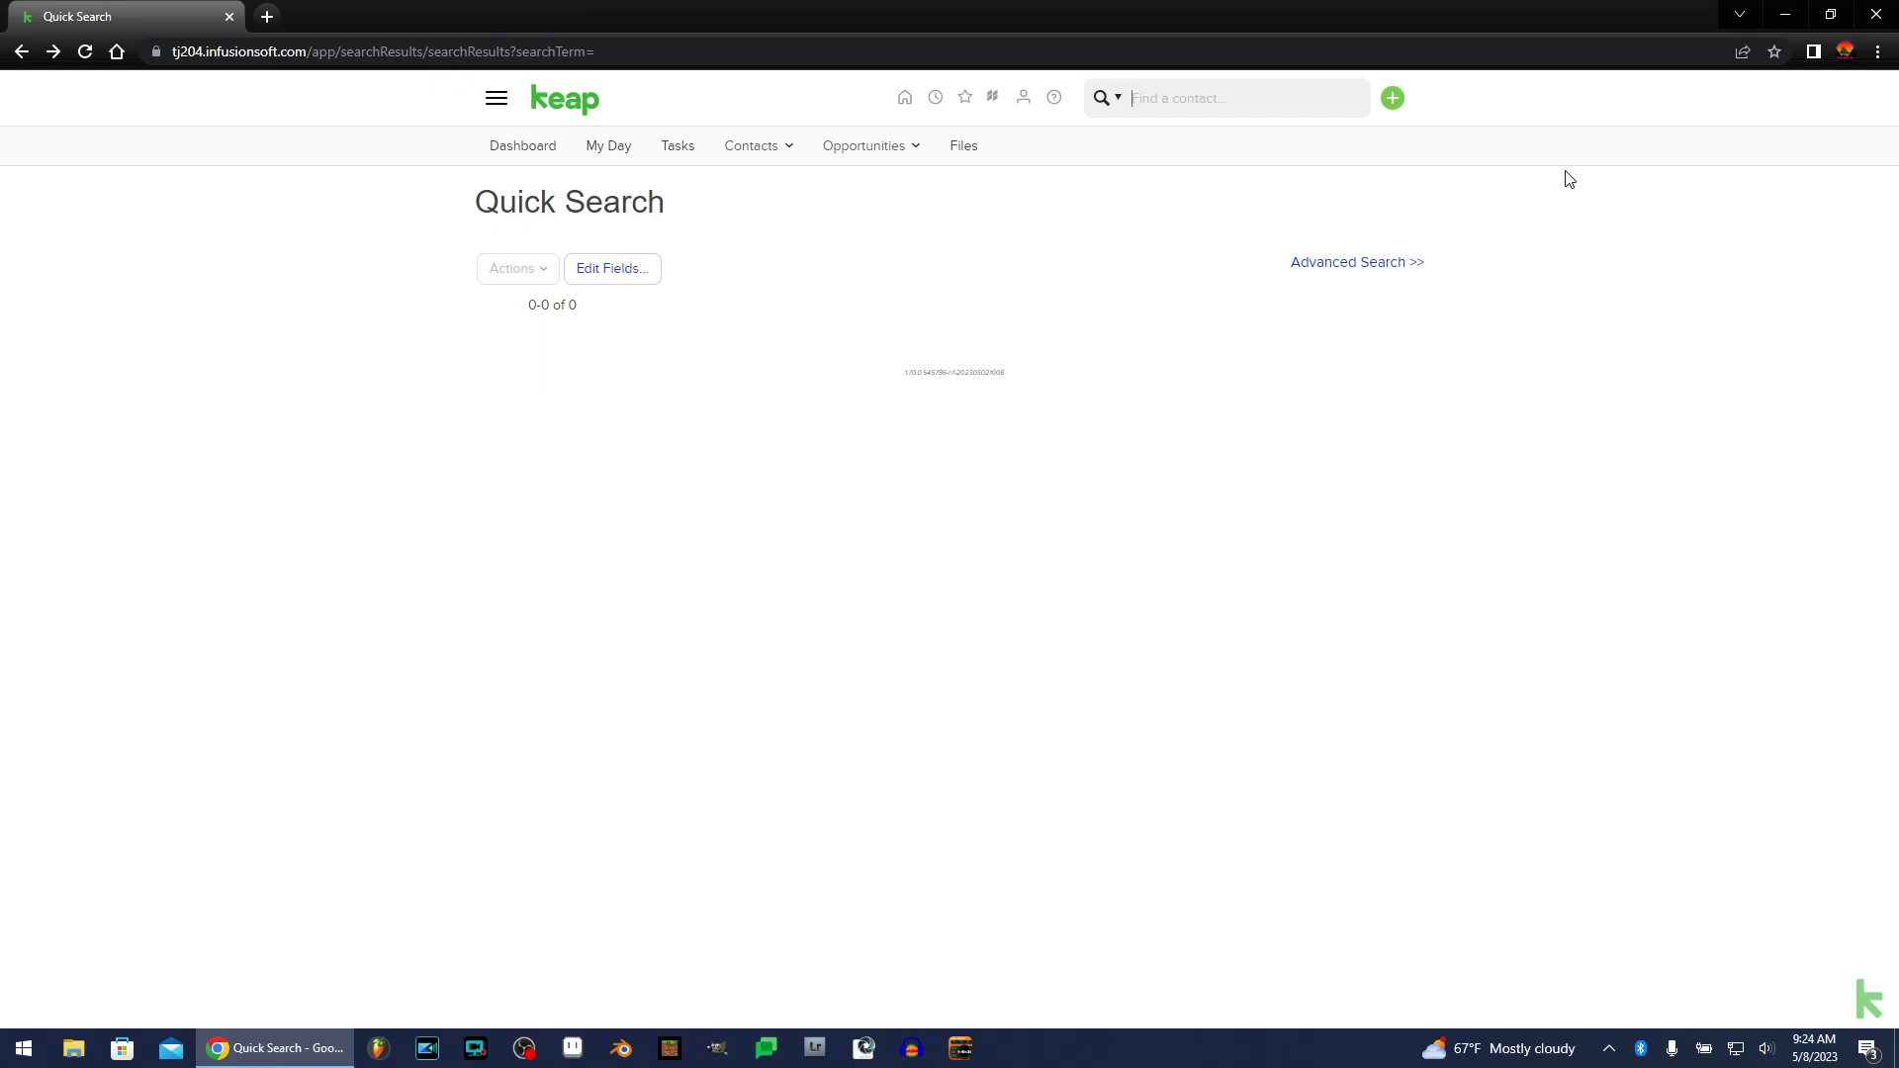
click(1115, 104)
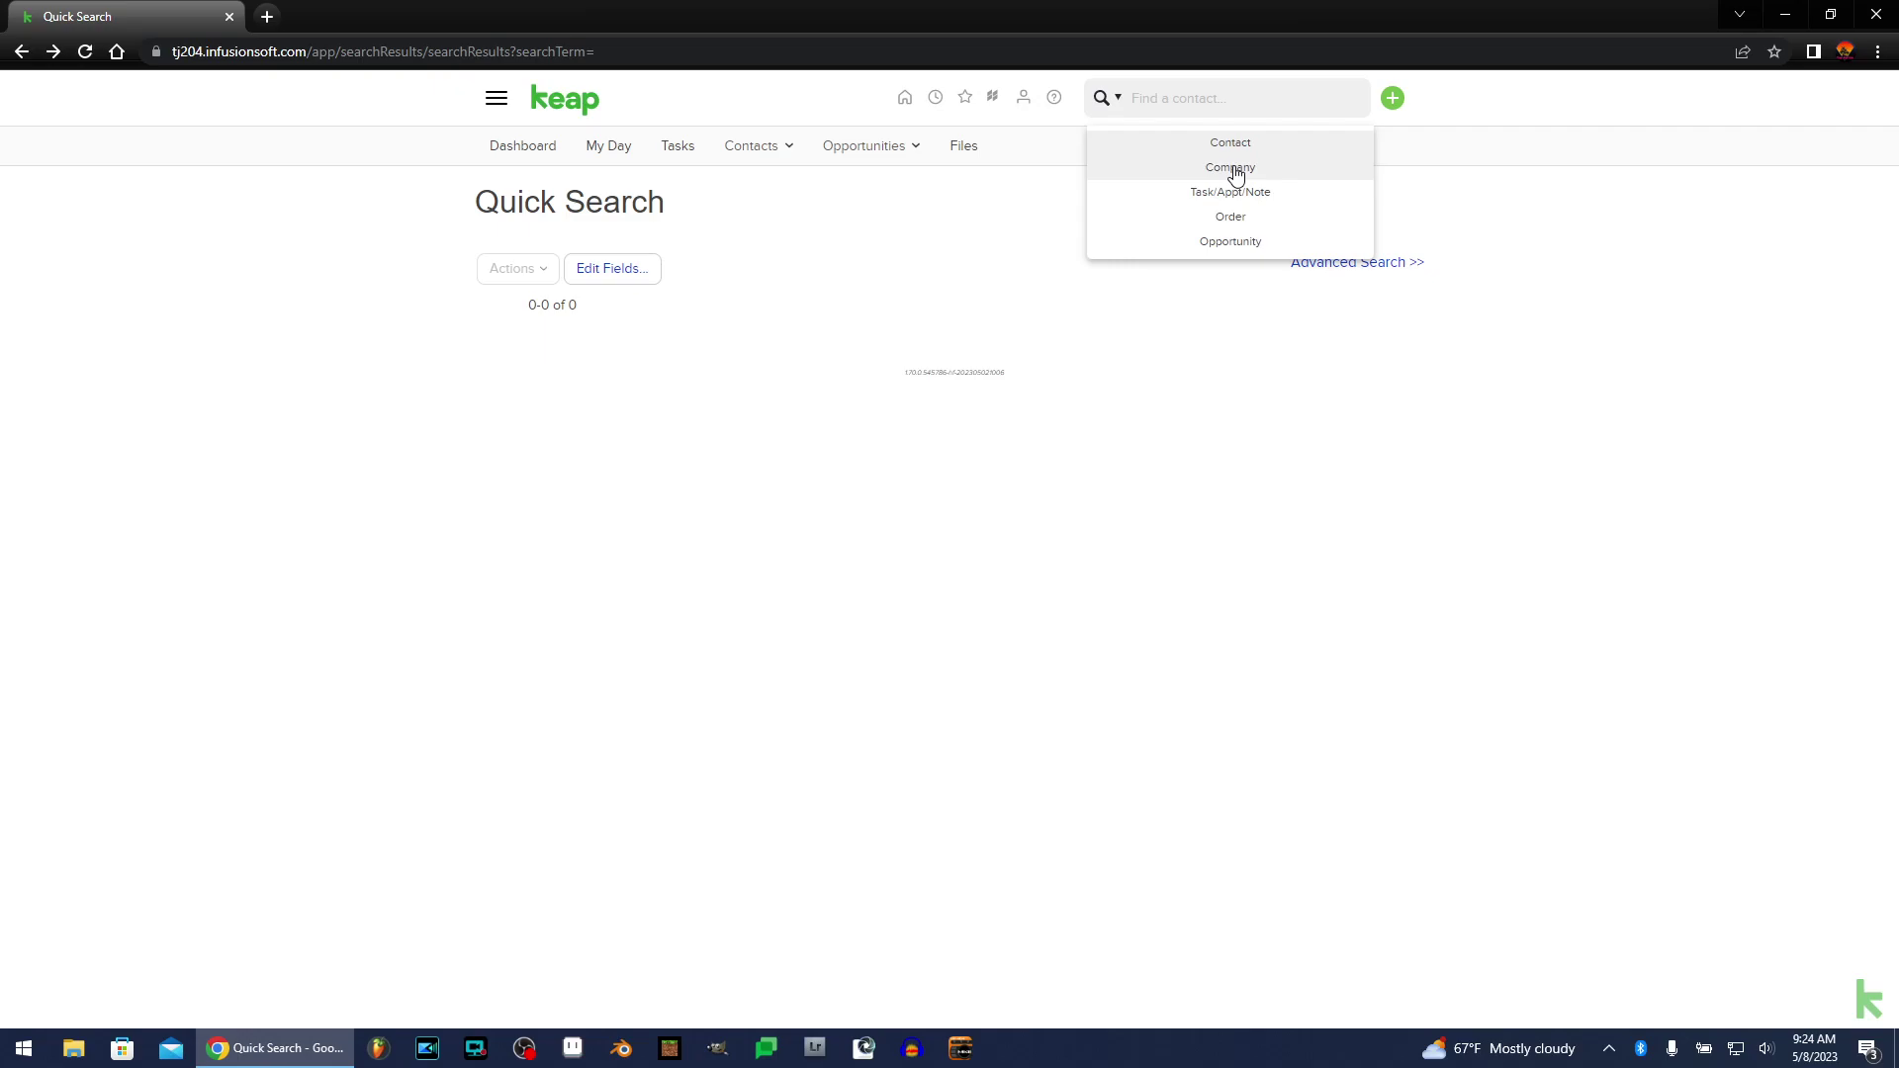
click(1533, 183)
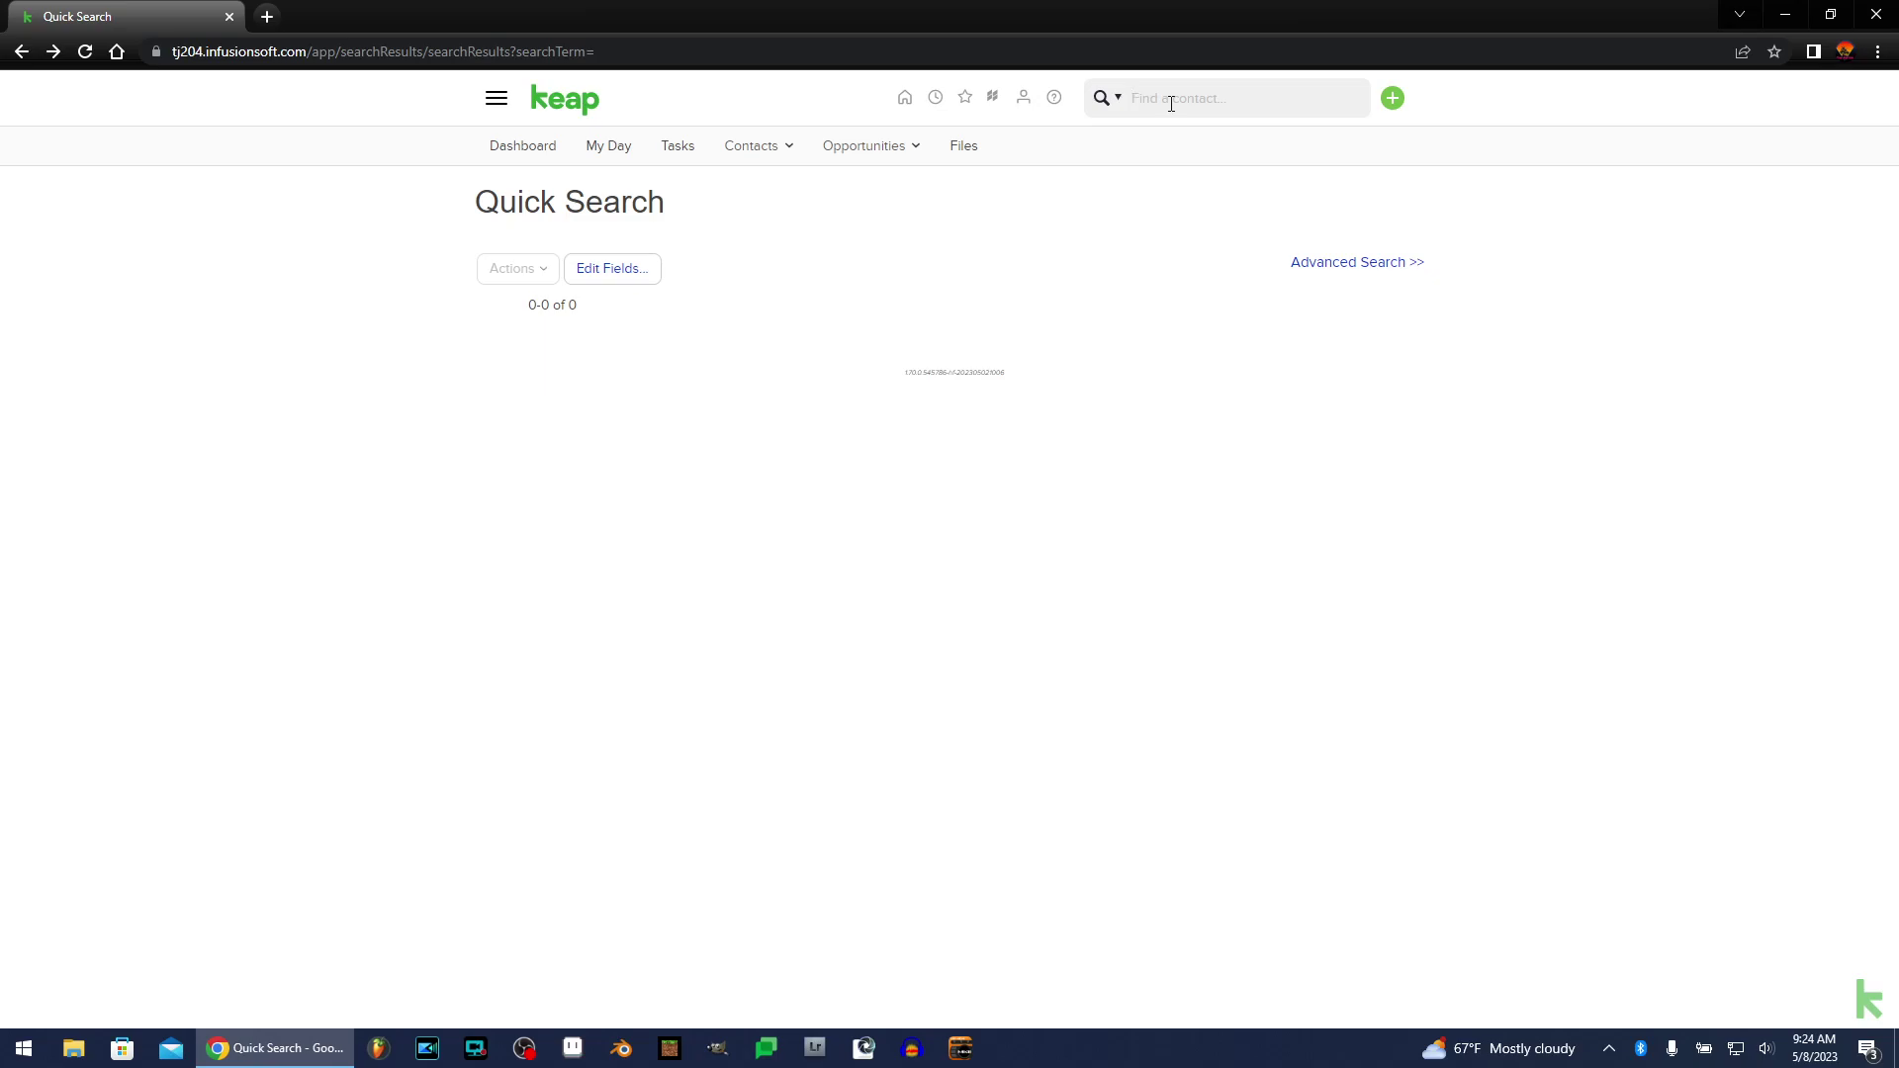
Search a contact's full name, briefly appending 912 and then ar before deleting them
text(john smith)
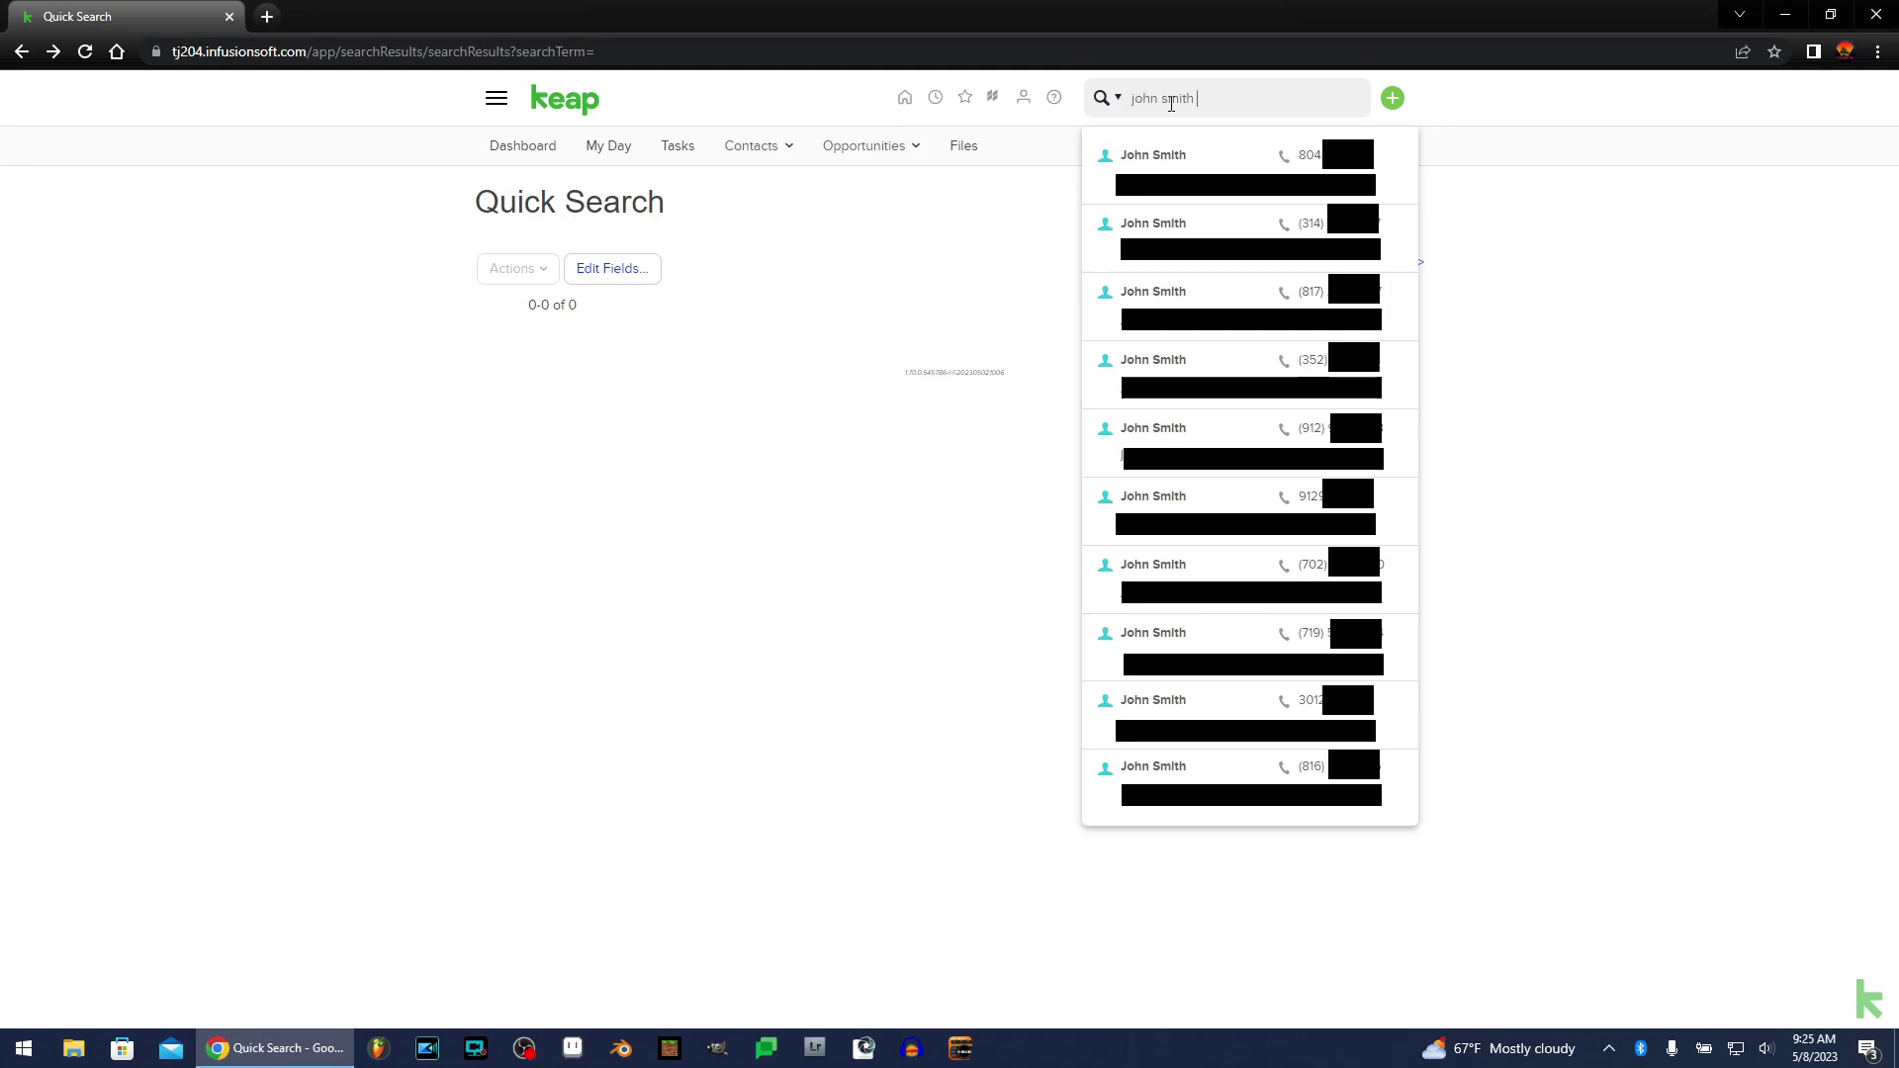
text(912)
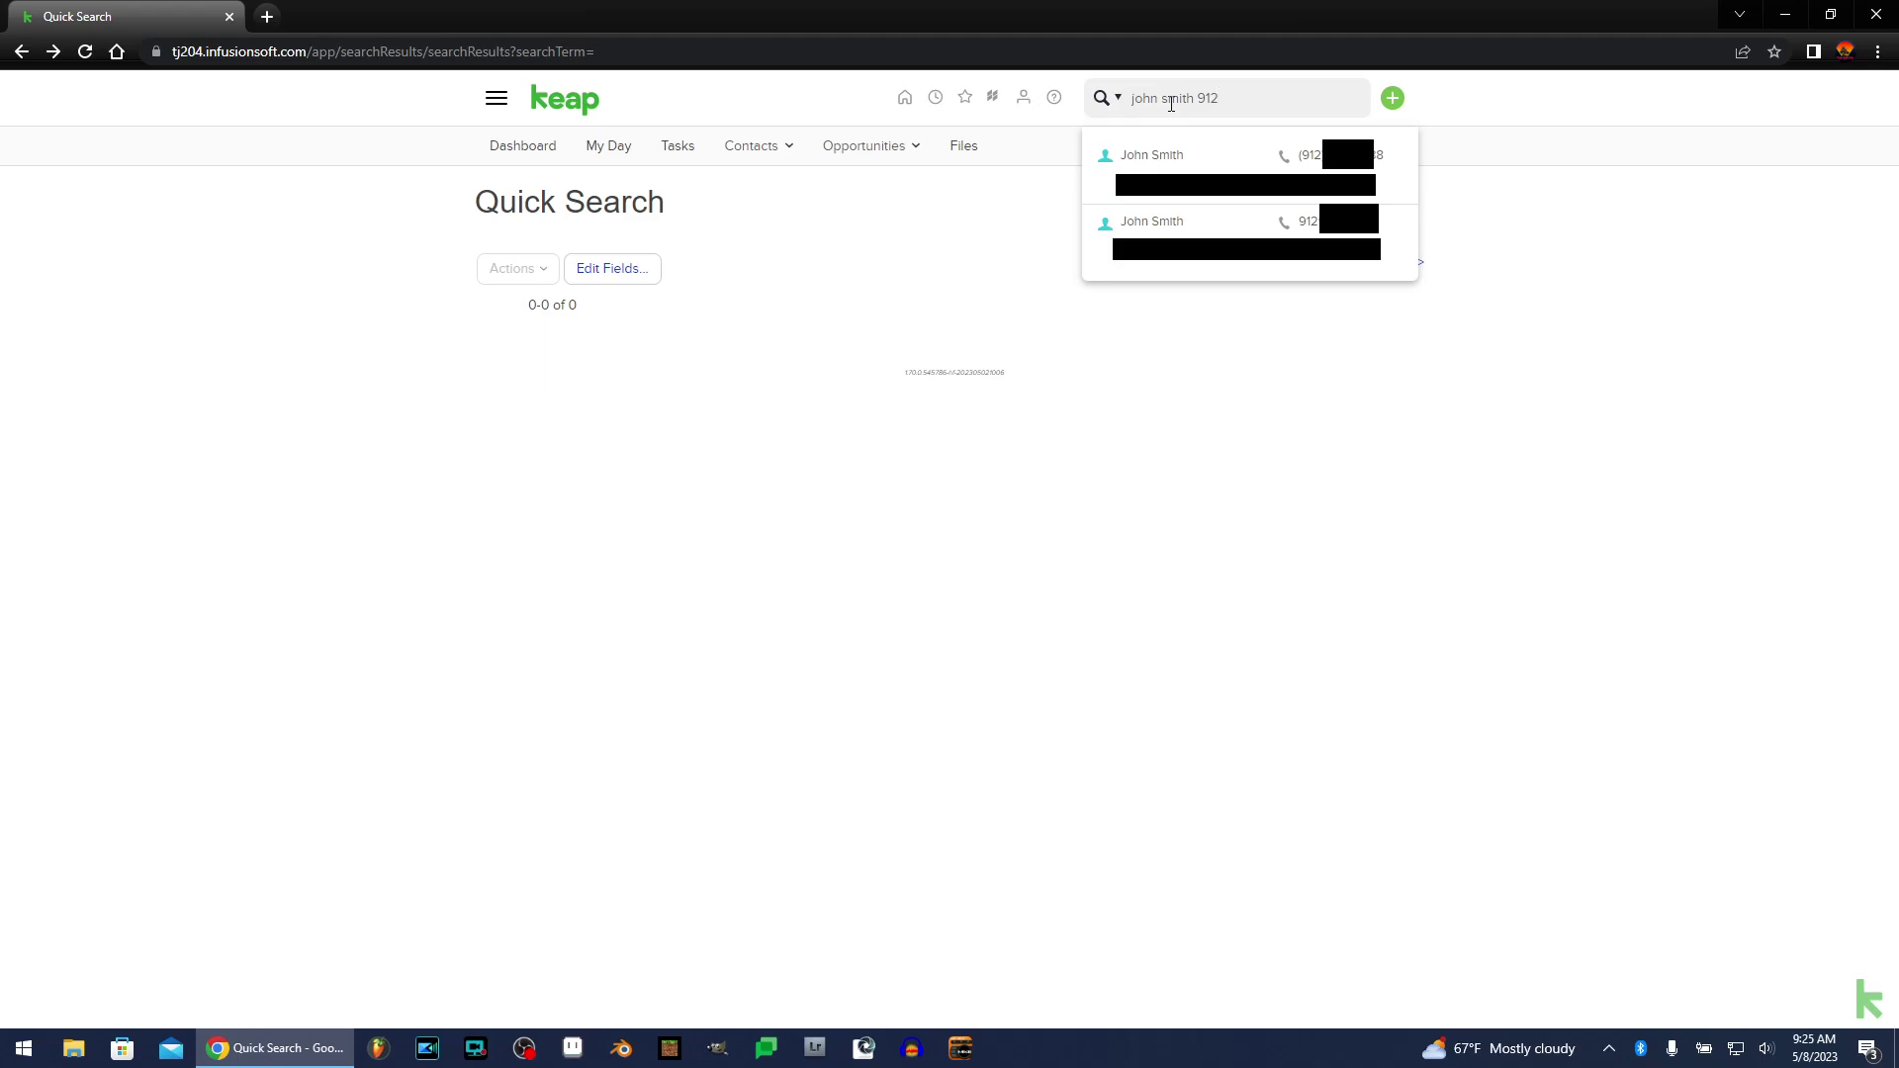
key(BackSpace)
key(BackSpace)
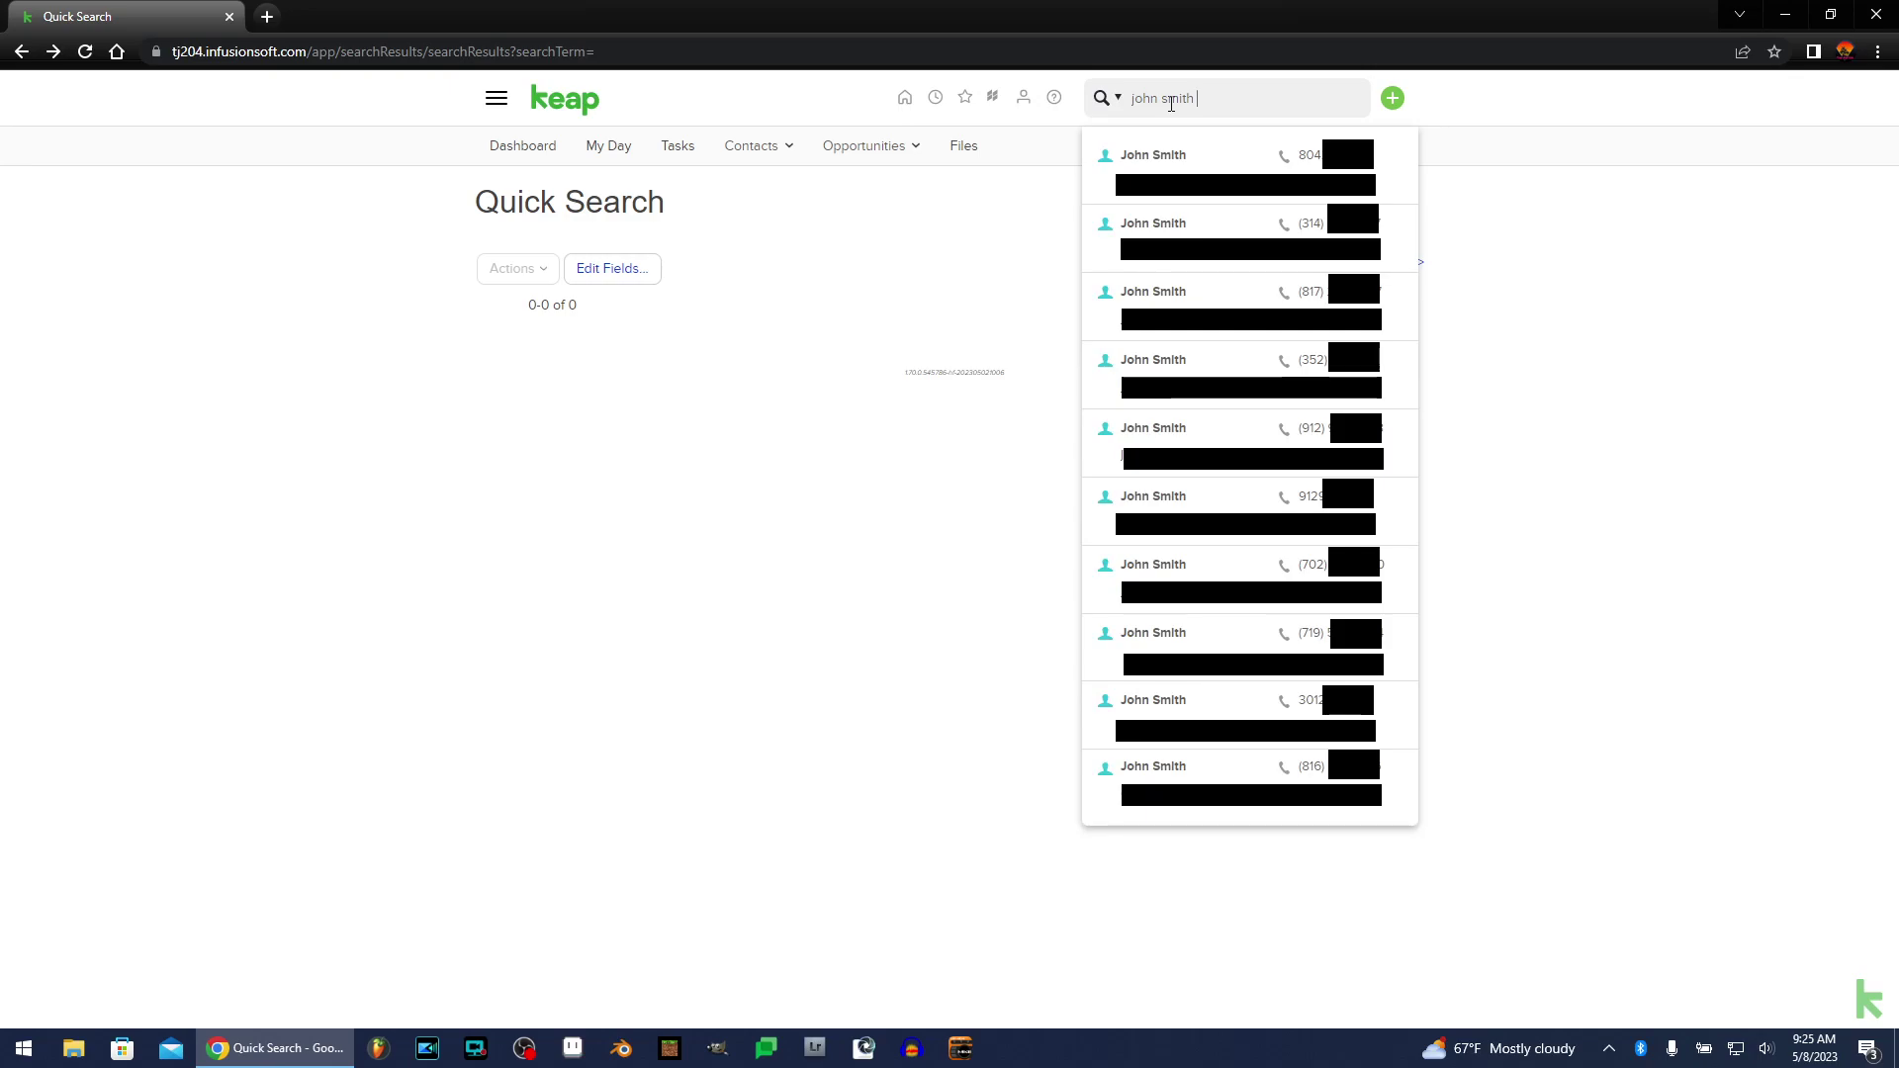
text(ar)
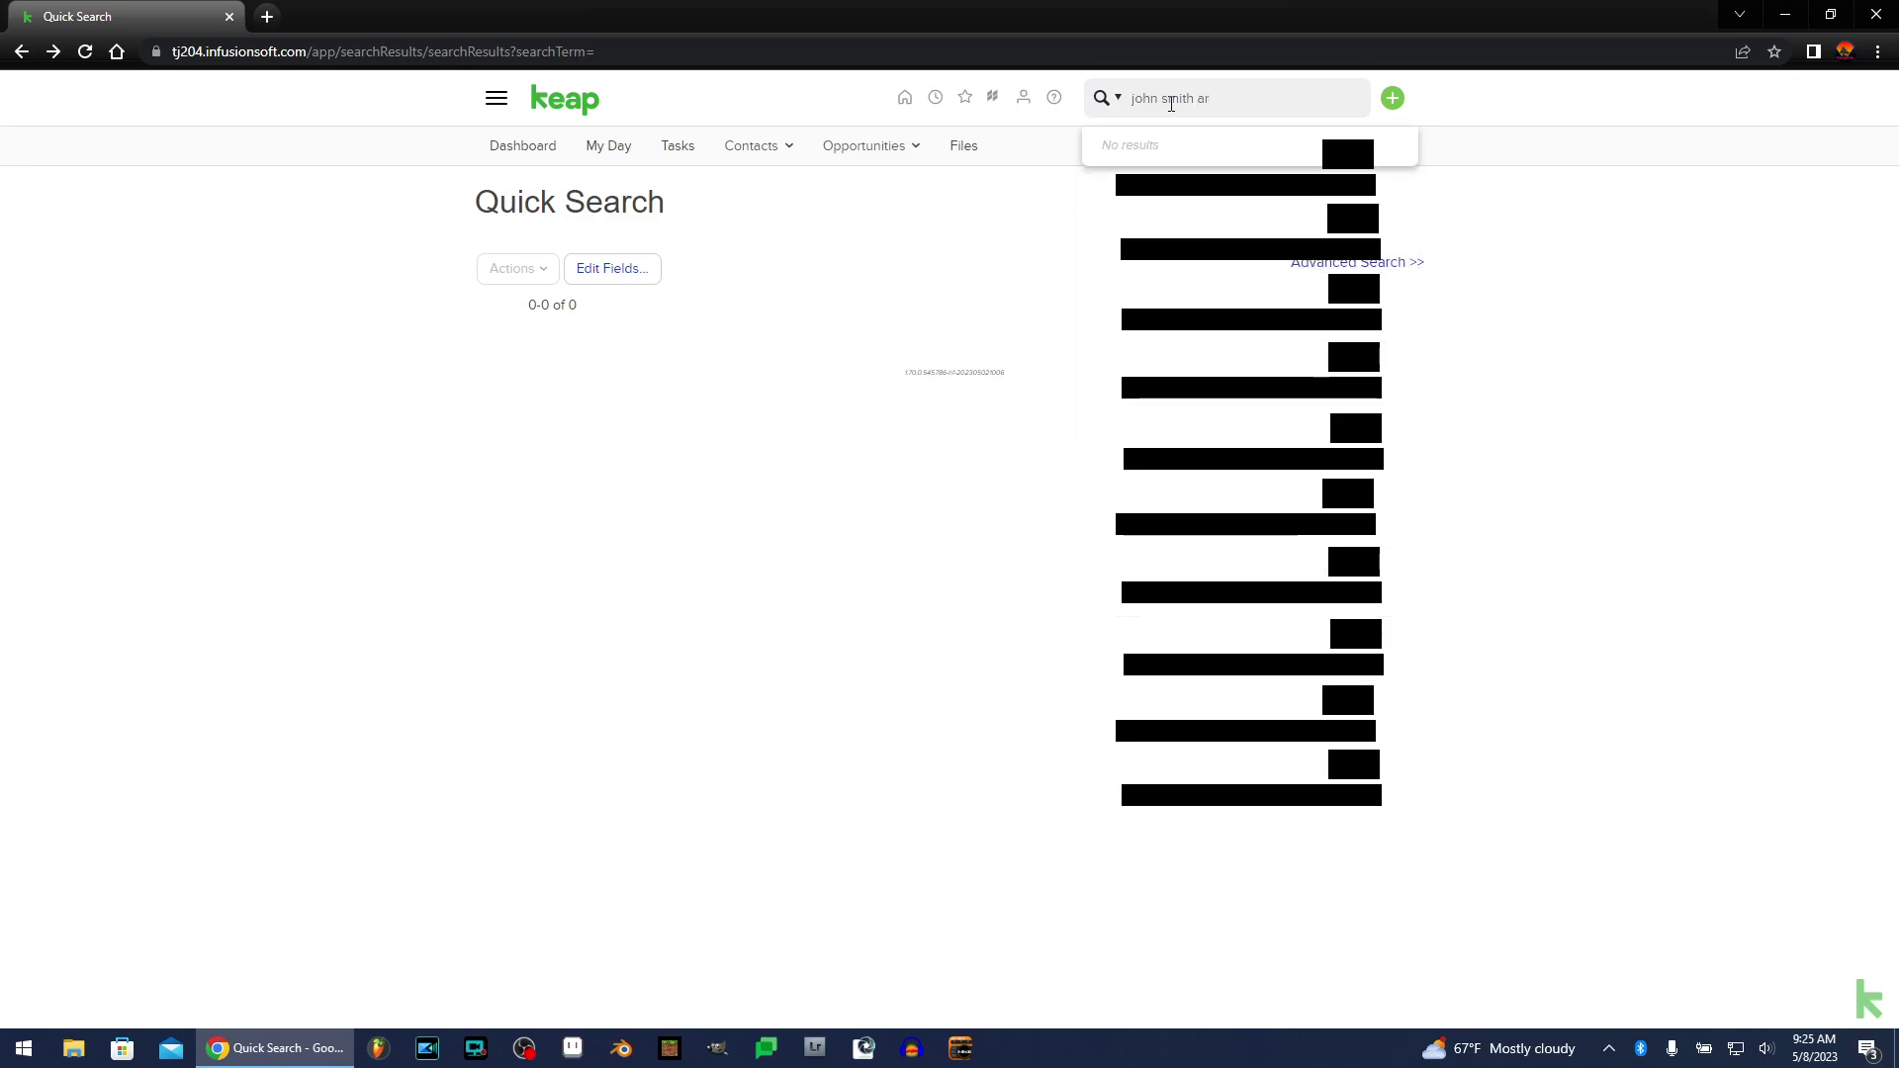
key(BackSpace)
key(BackSpace)
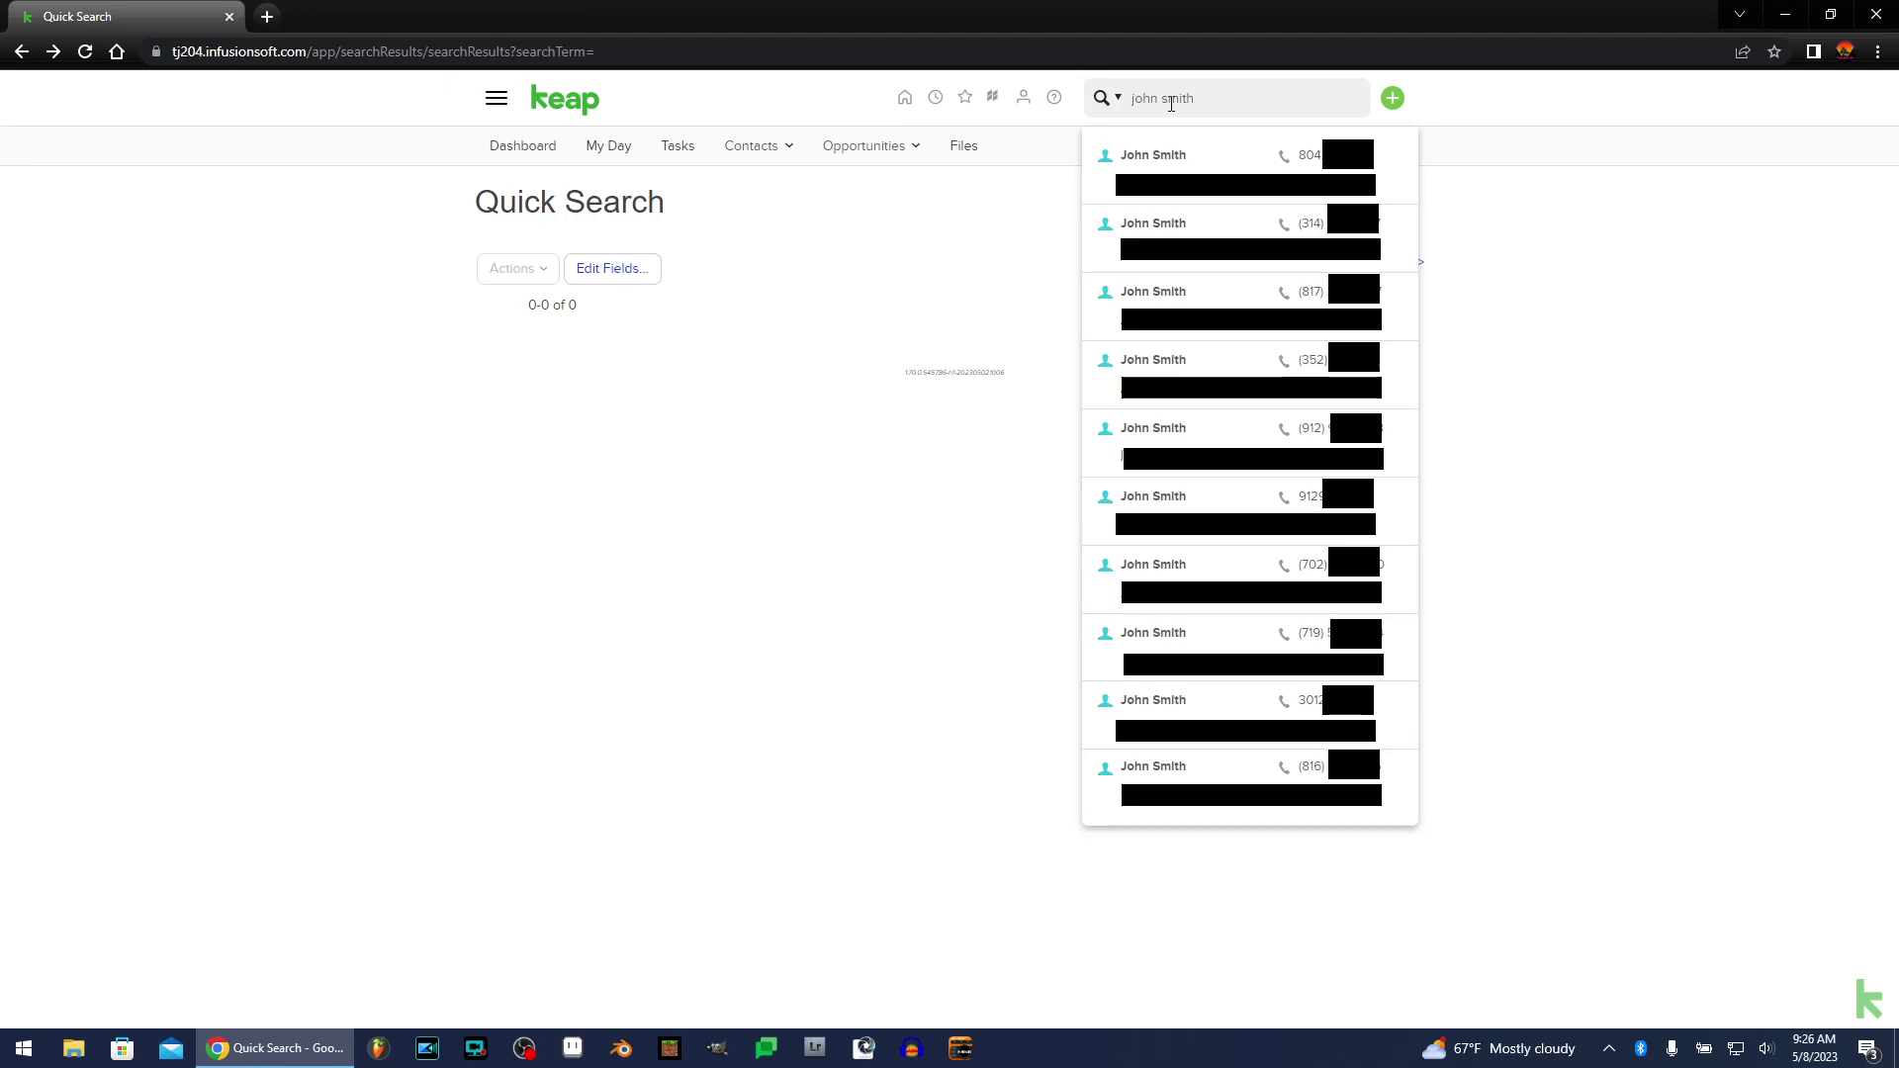
Try searching the first name plus 912, then the last name plus 912
key(BackSpace)
key(BackSpace)
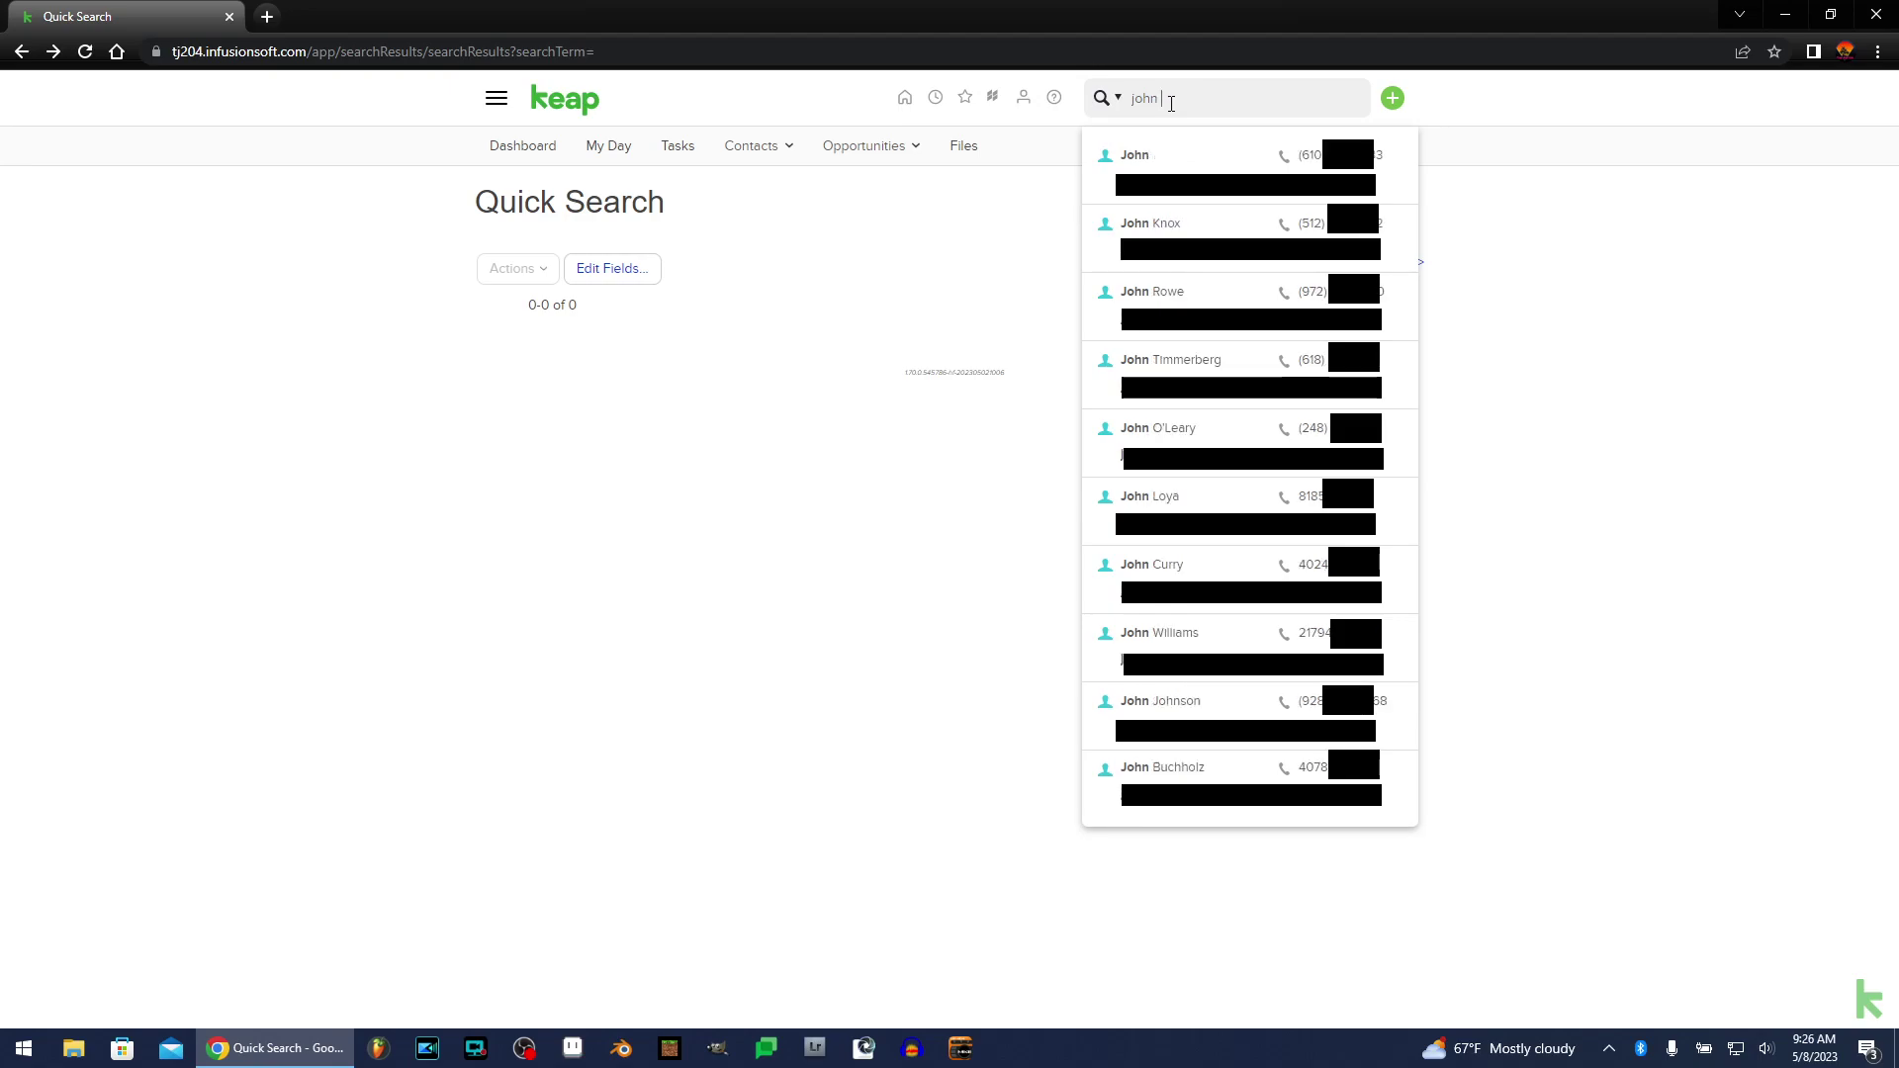
text(912)
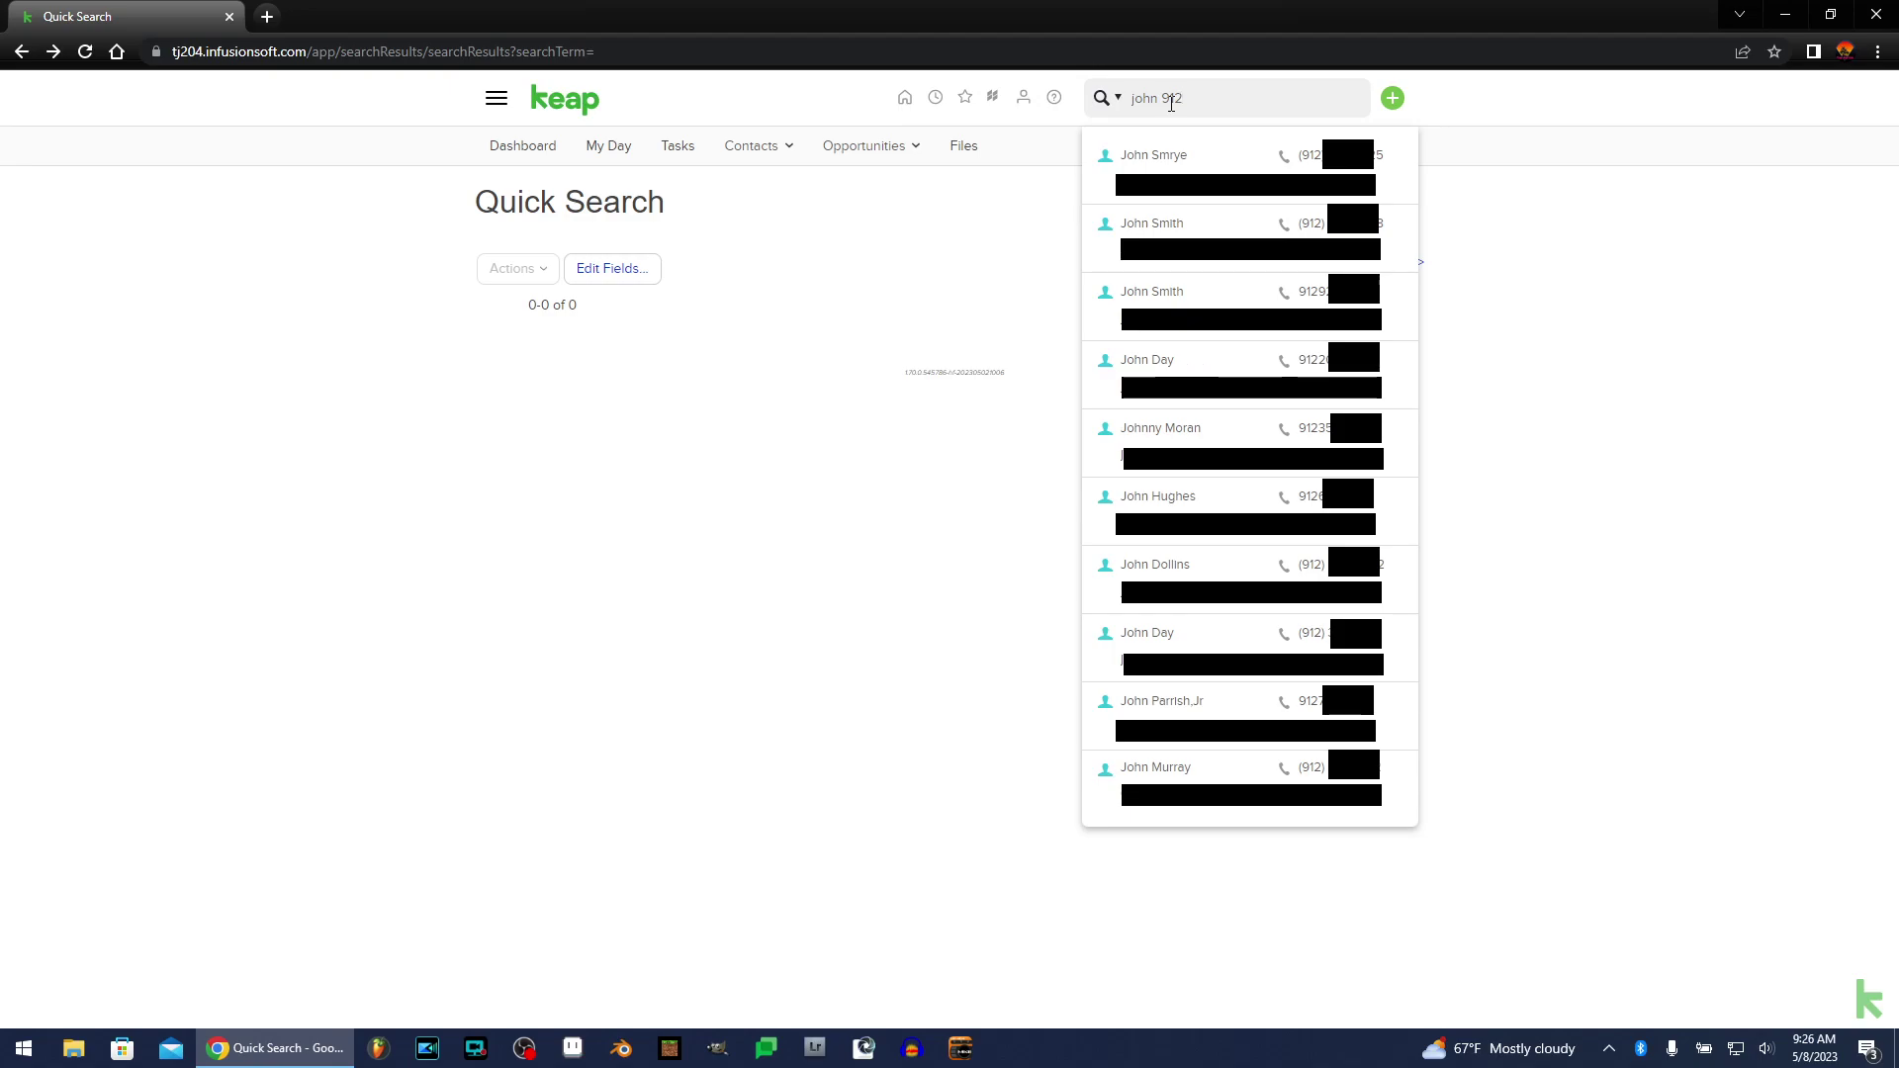
key(Delete)
key(Delete)
key(Delete)
key(Delete)
key(Delete)
text(smith)
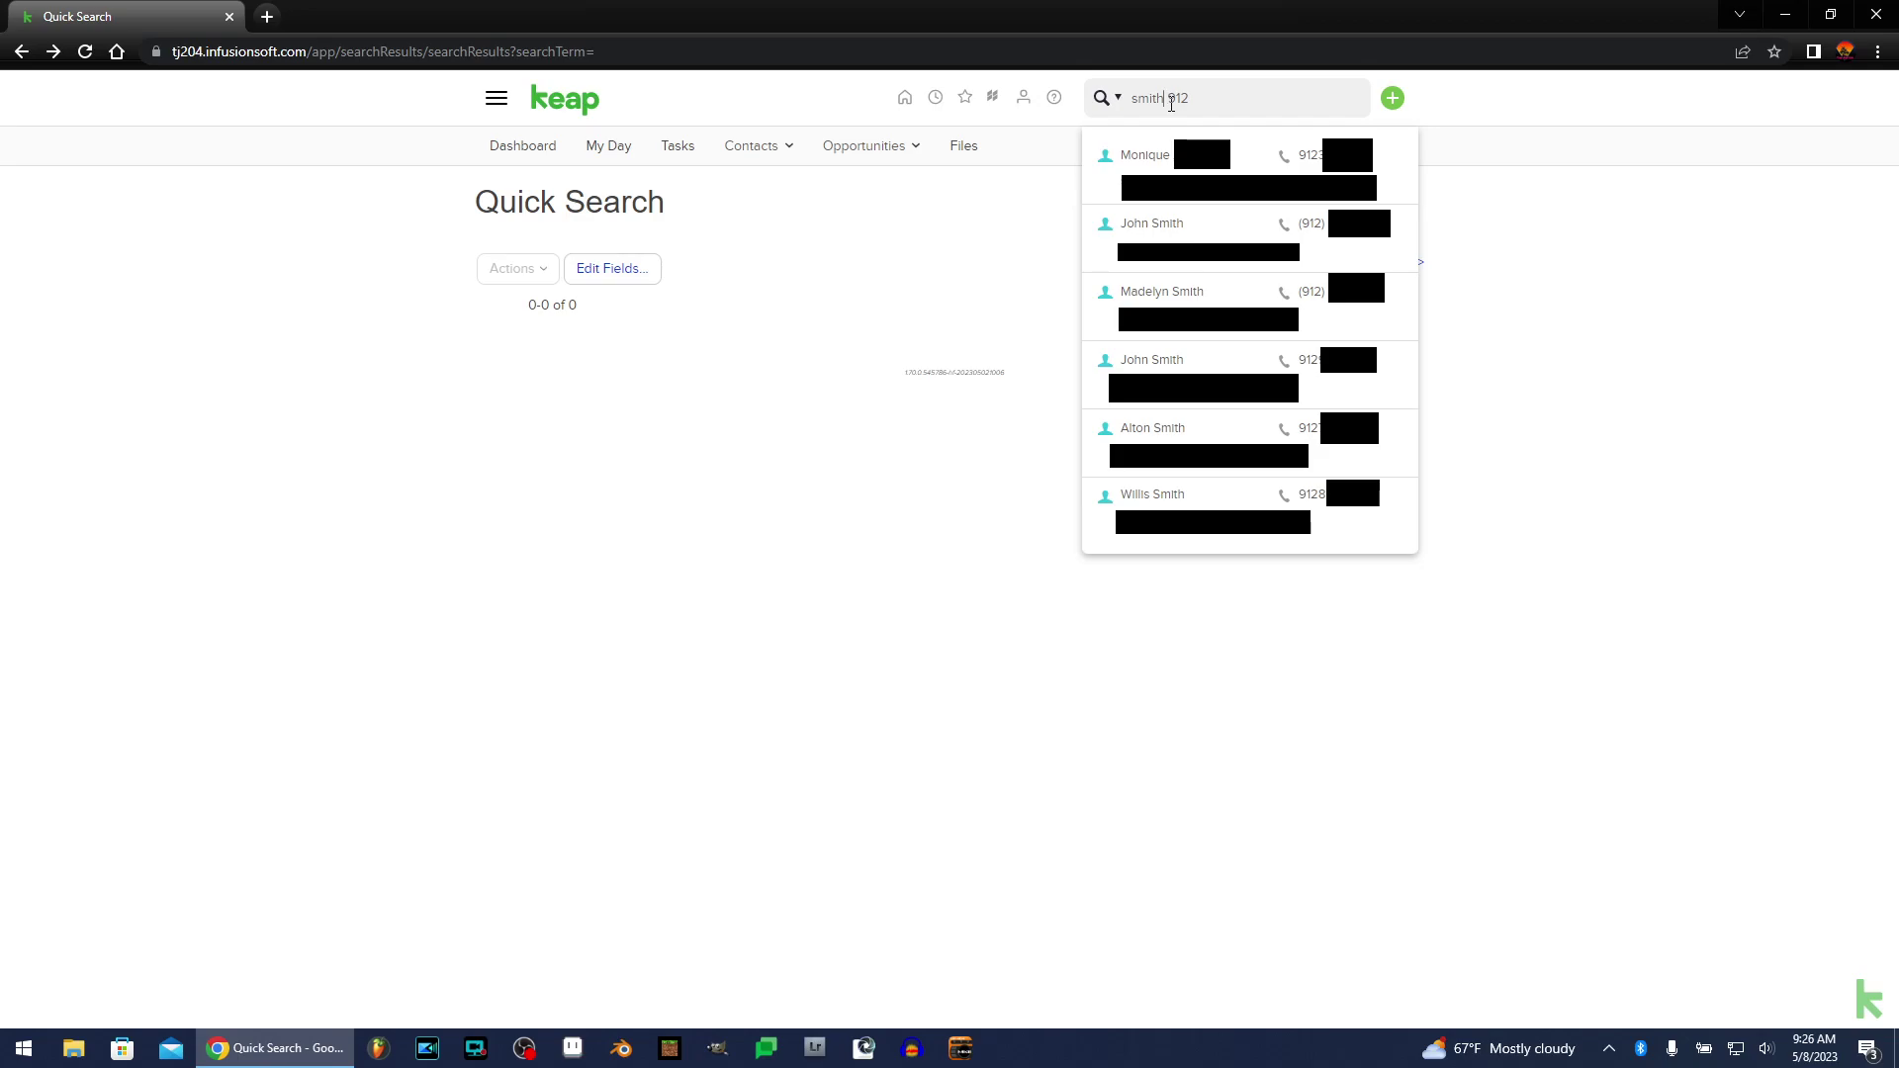
Clear the search box and enter a partial test-contact name in Find a contact
click(1474, 139)
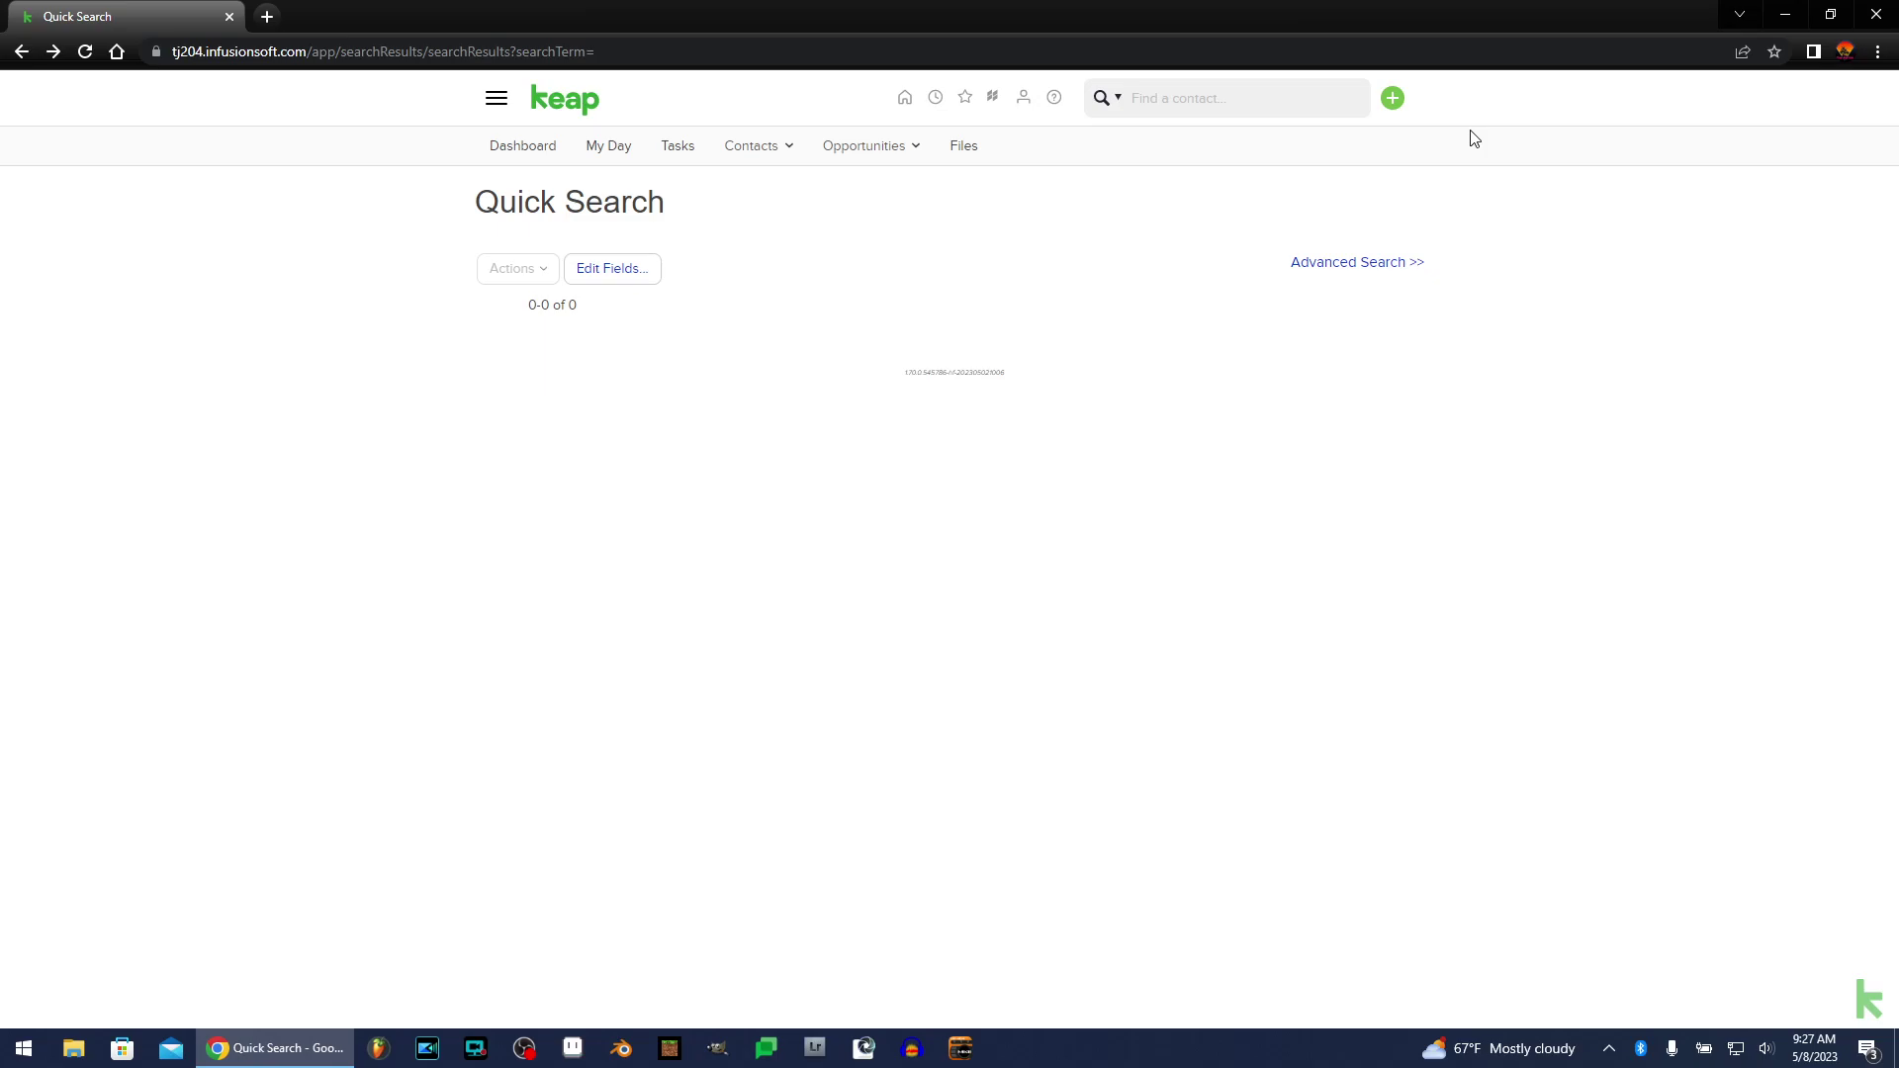
click(1174, 98)
text(fakey mc)
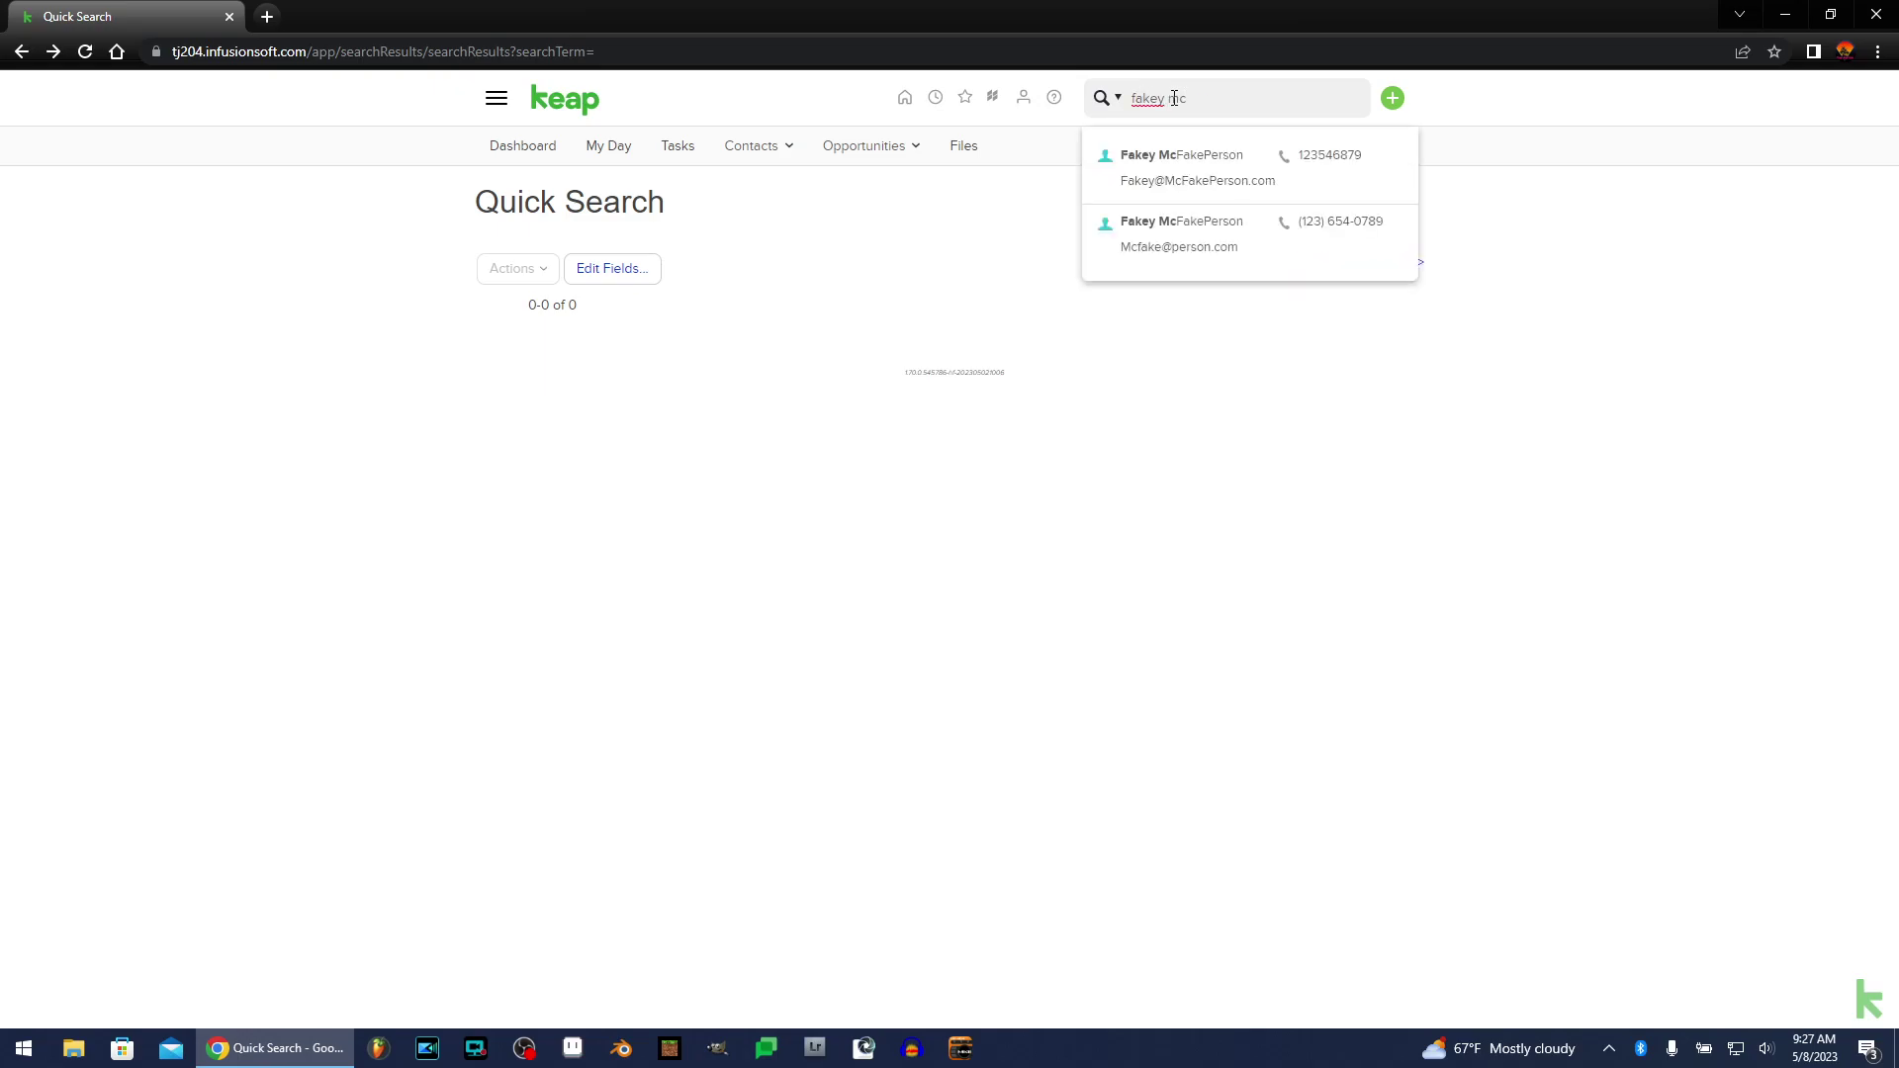
Run the partial-name search and open the first matching contact's record
key(Return)
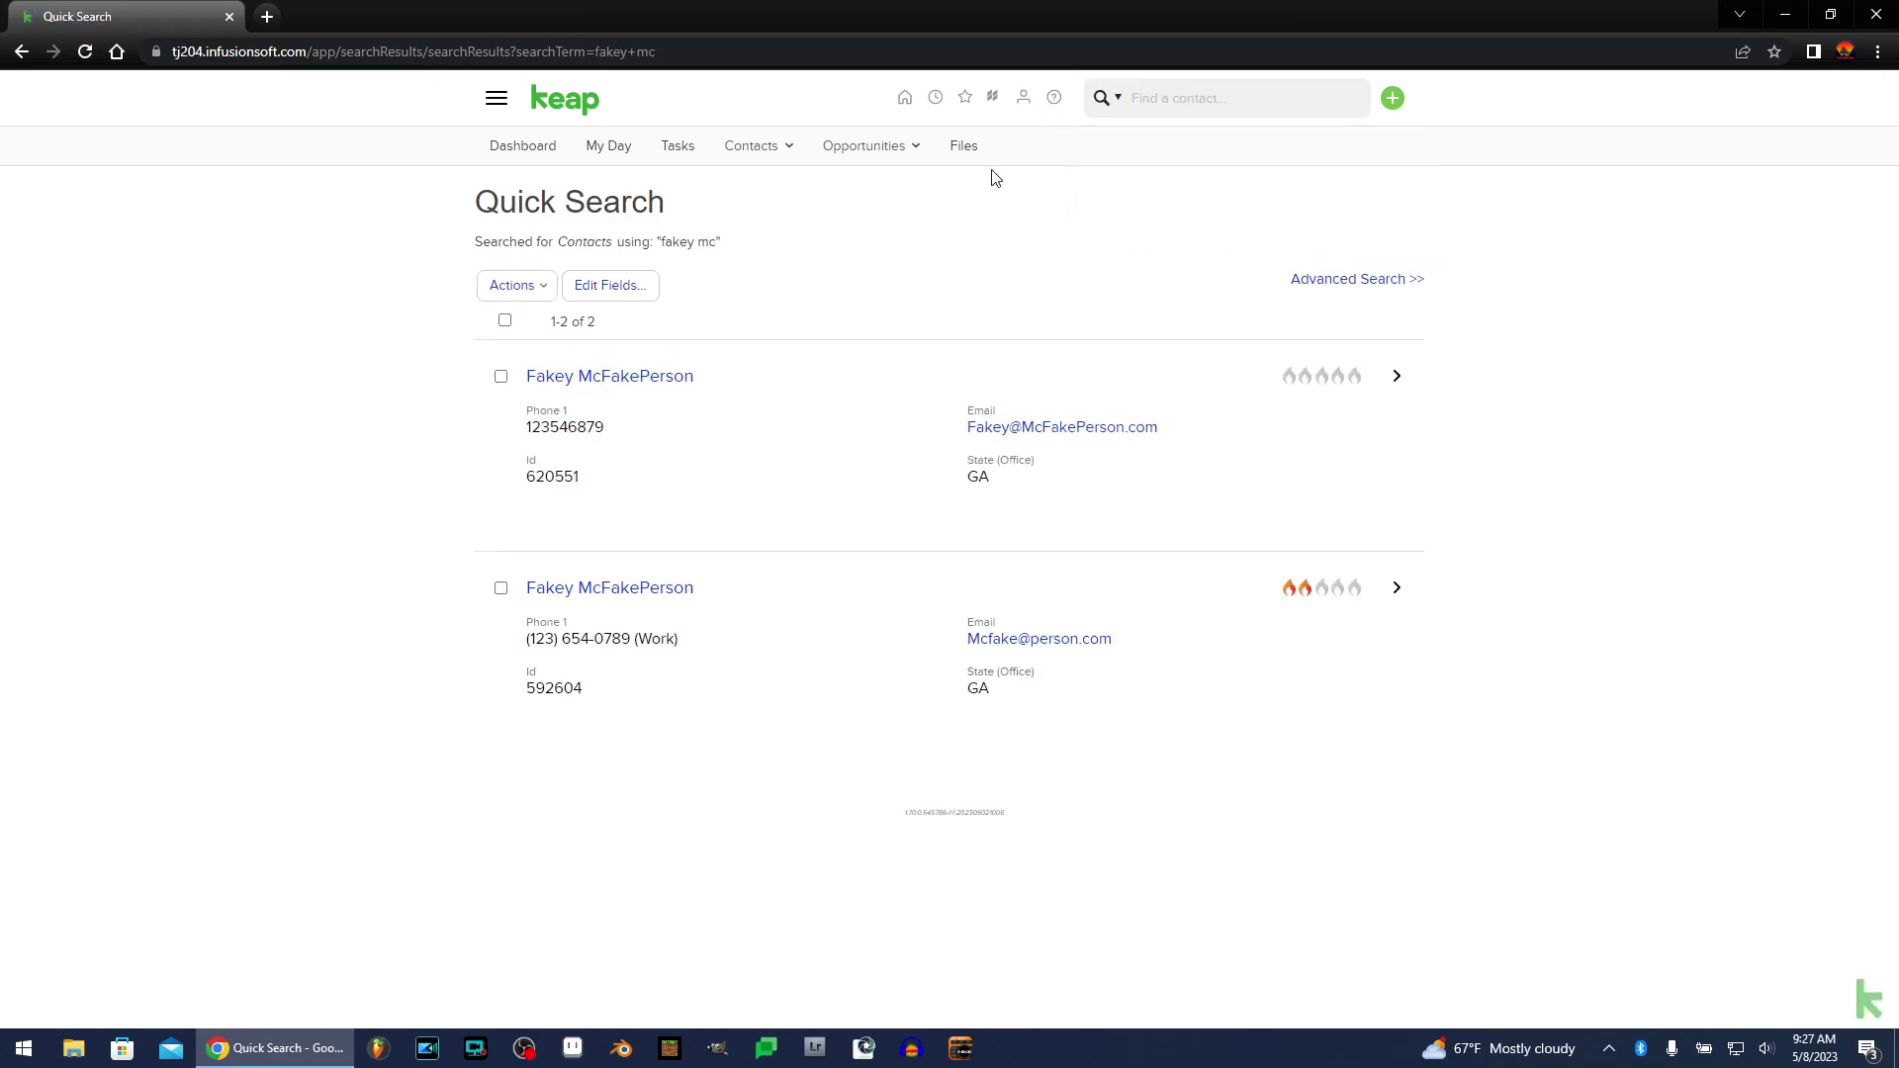
click(625, 378)
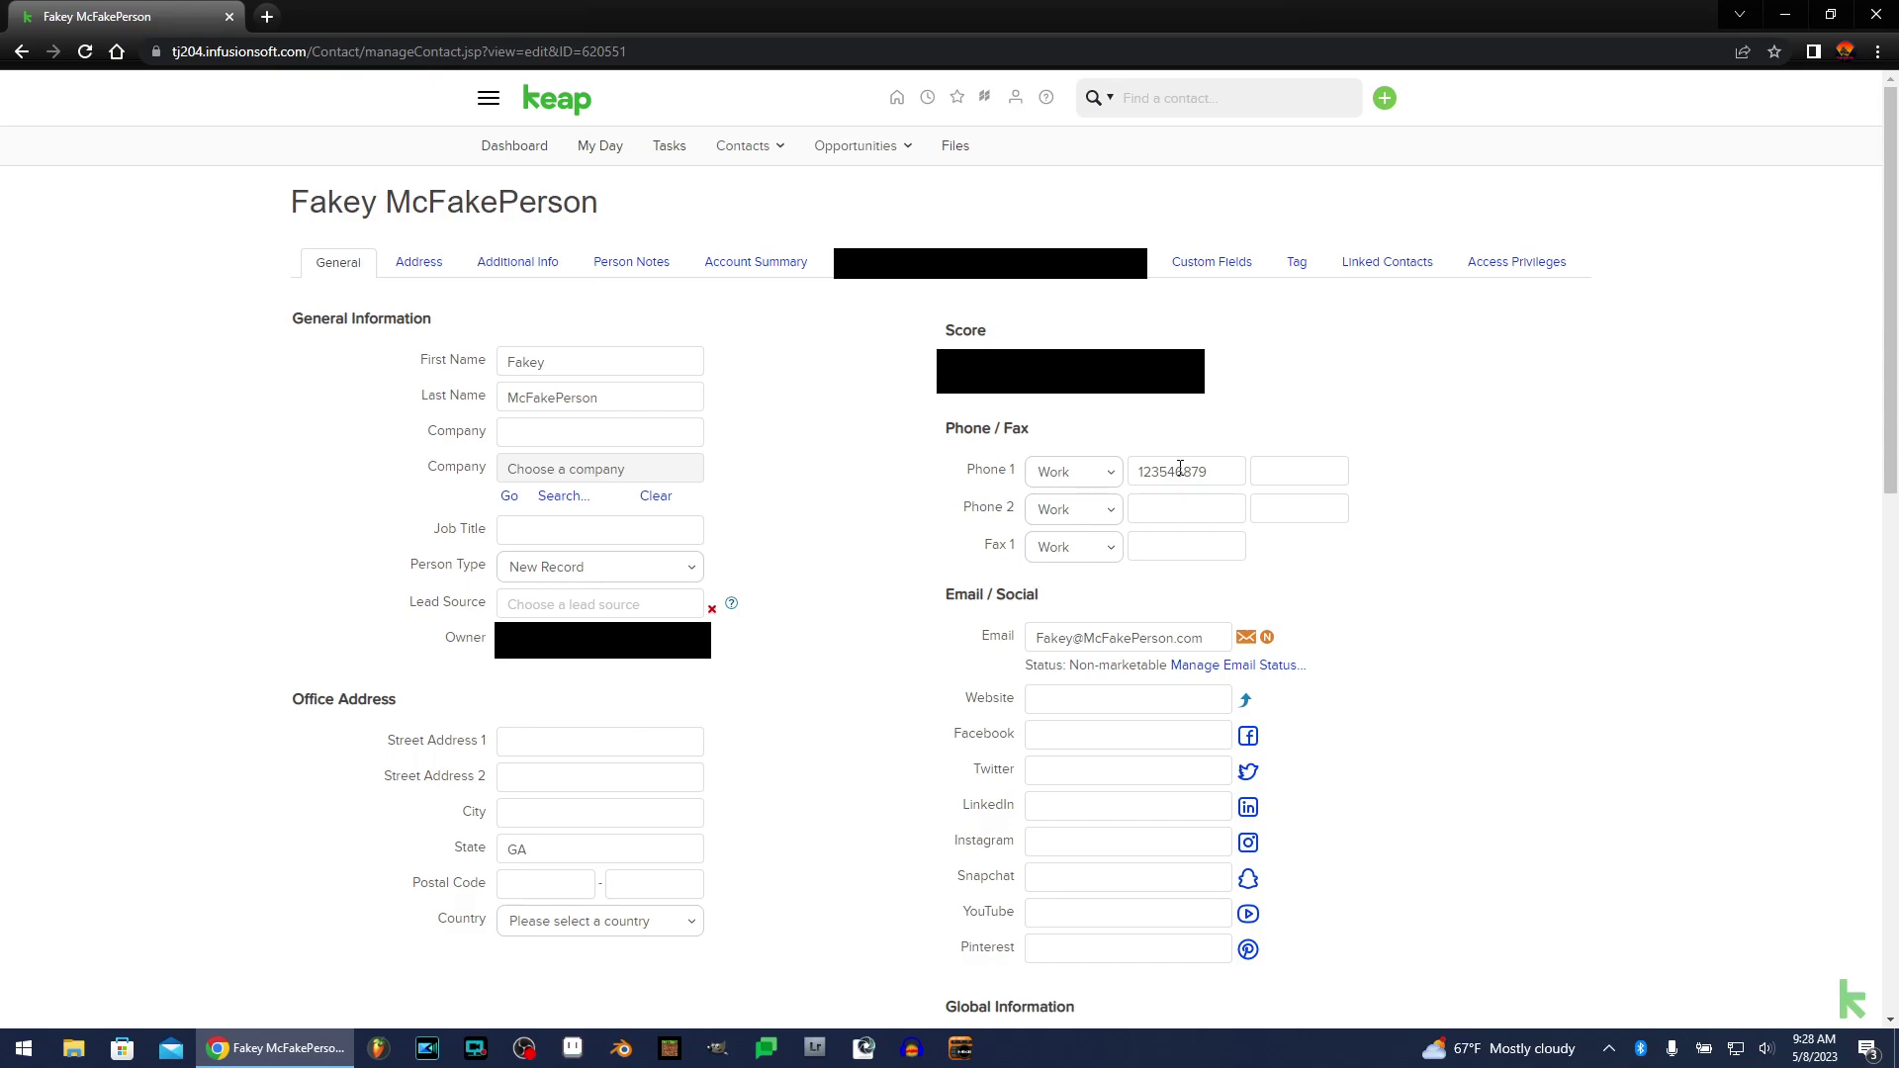
Copy the contact's Phone 1 number and search contacts by it
double_click(1175, 474)
right_click(1175, 477)
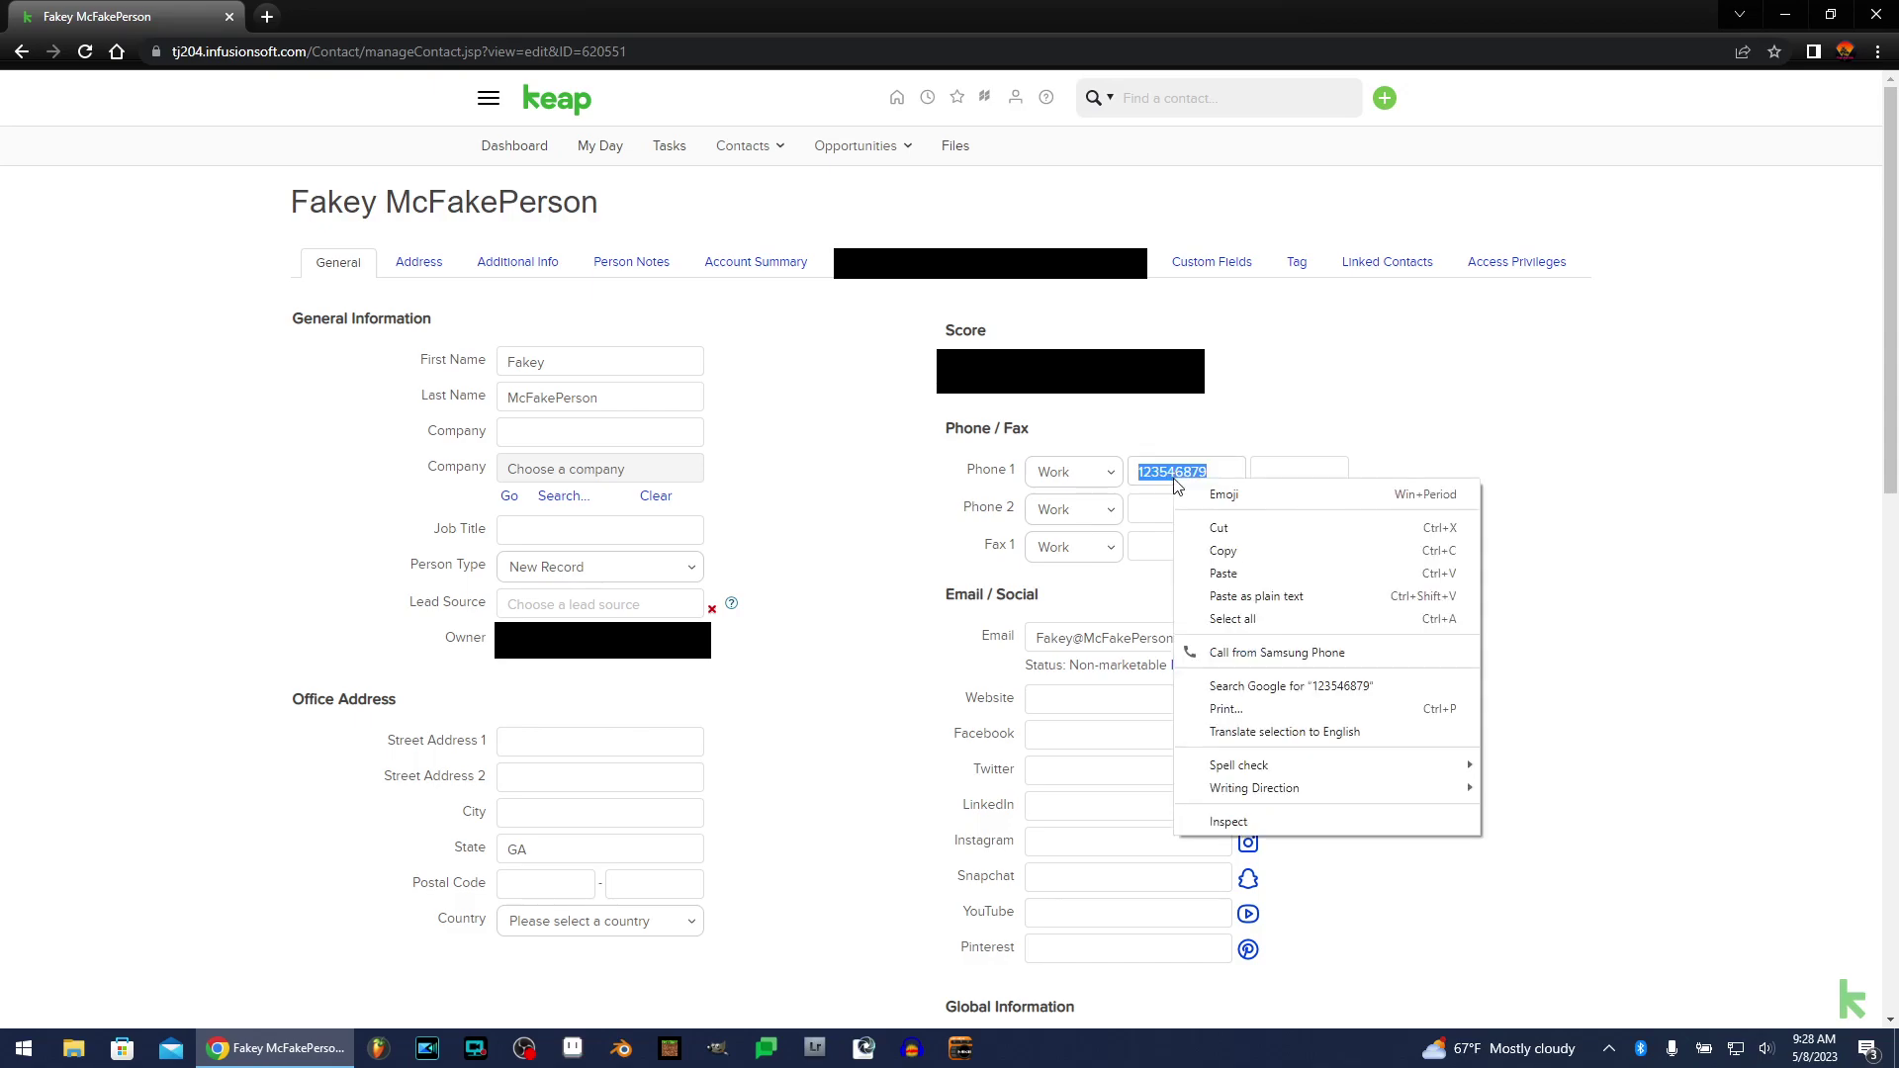
click(1239, 556)
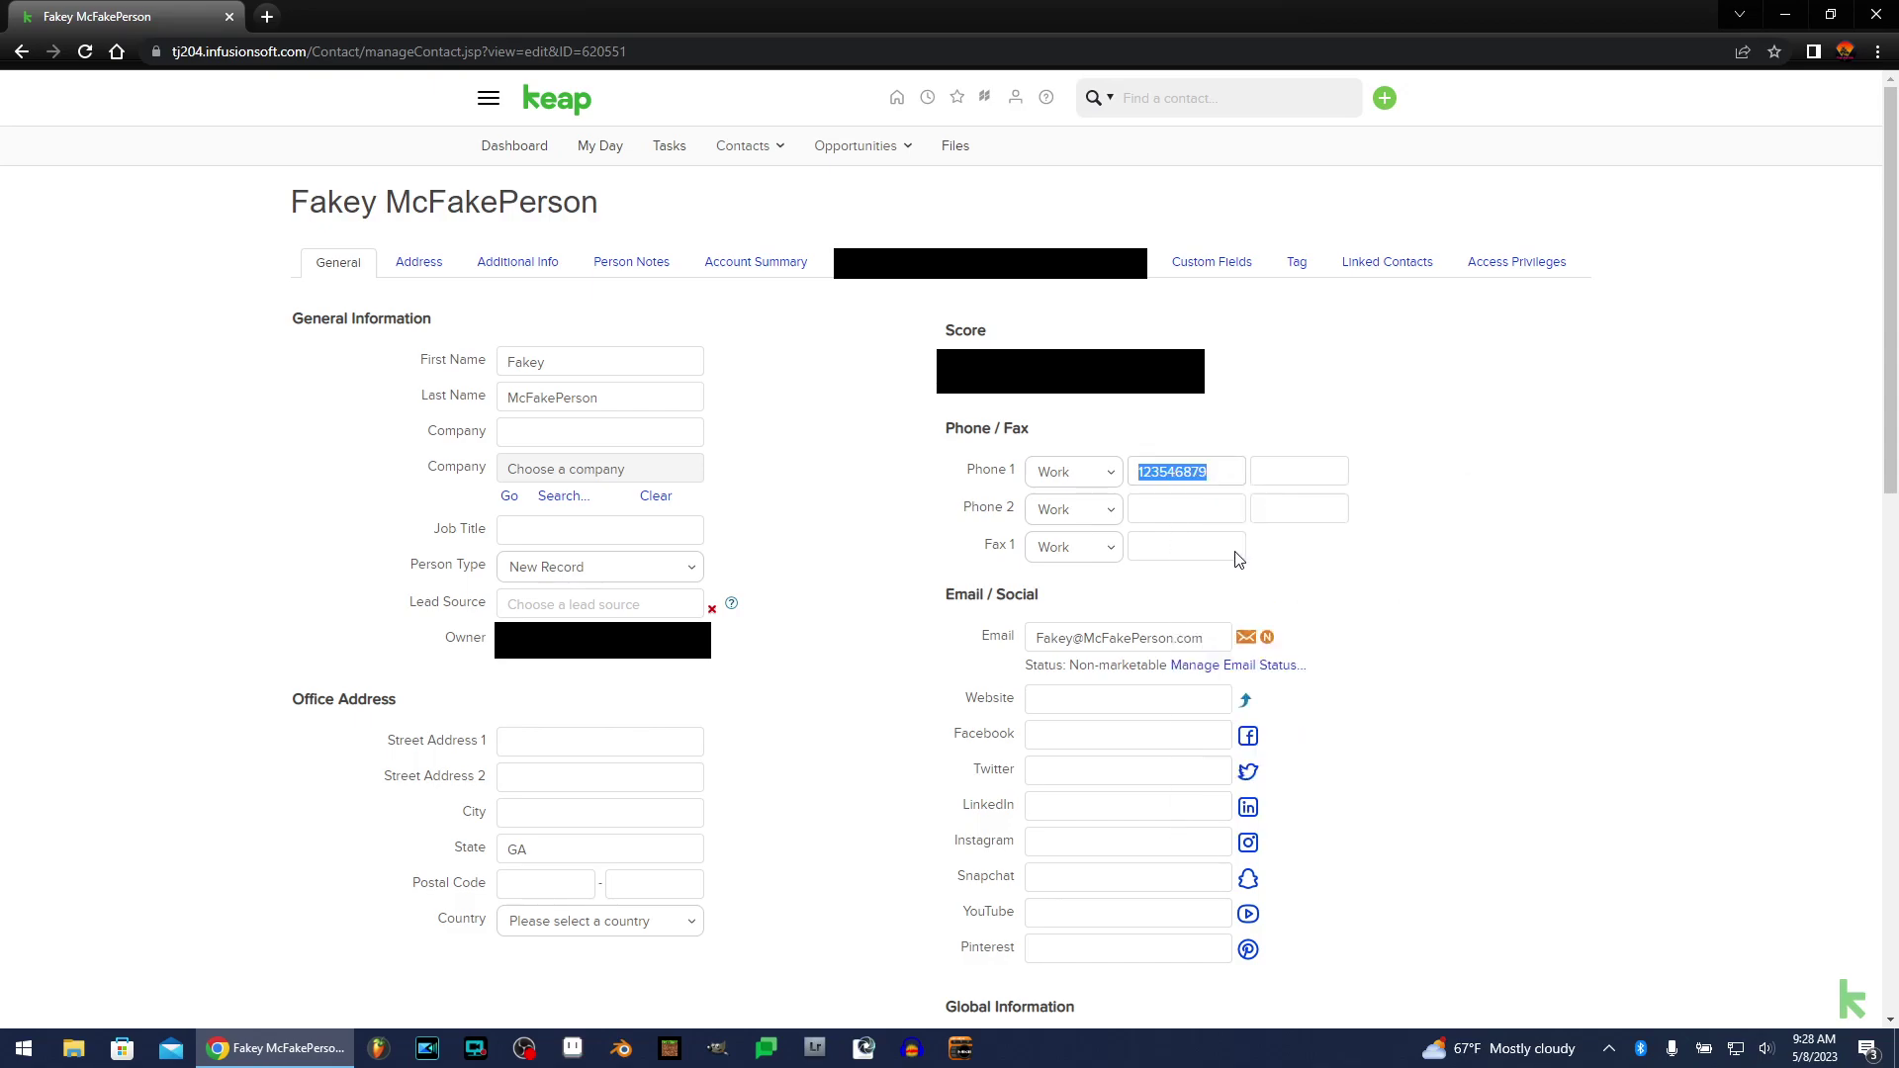
right_click(1187, 101)
click(1231, 256)
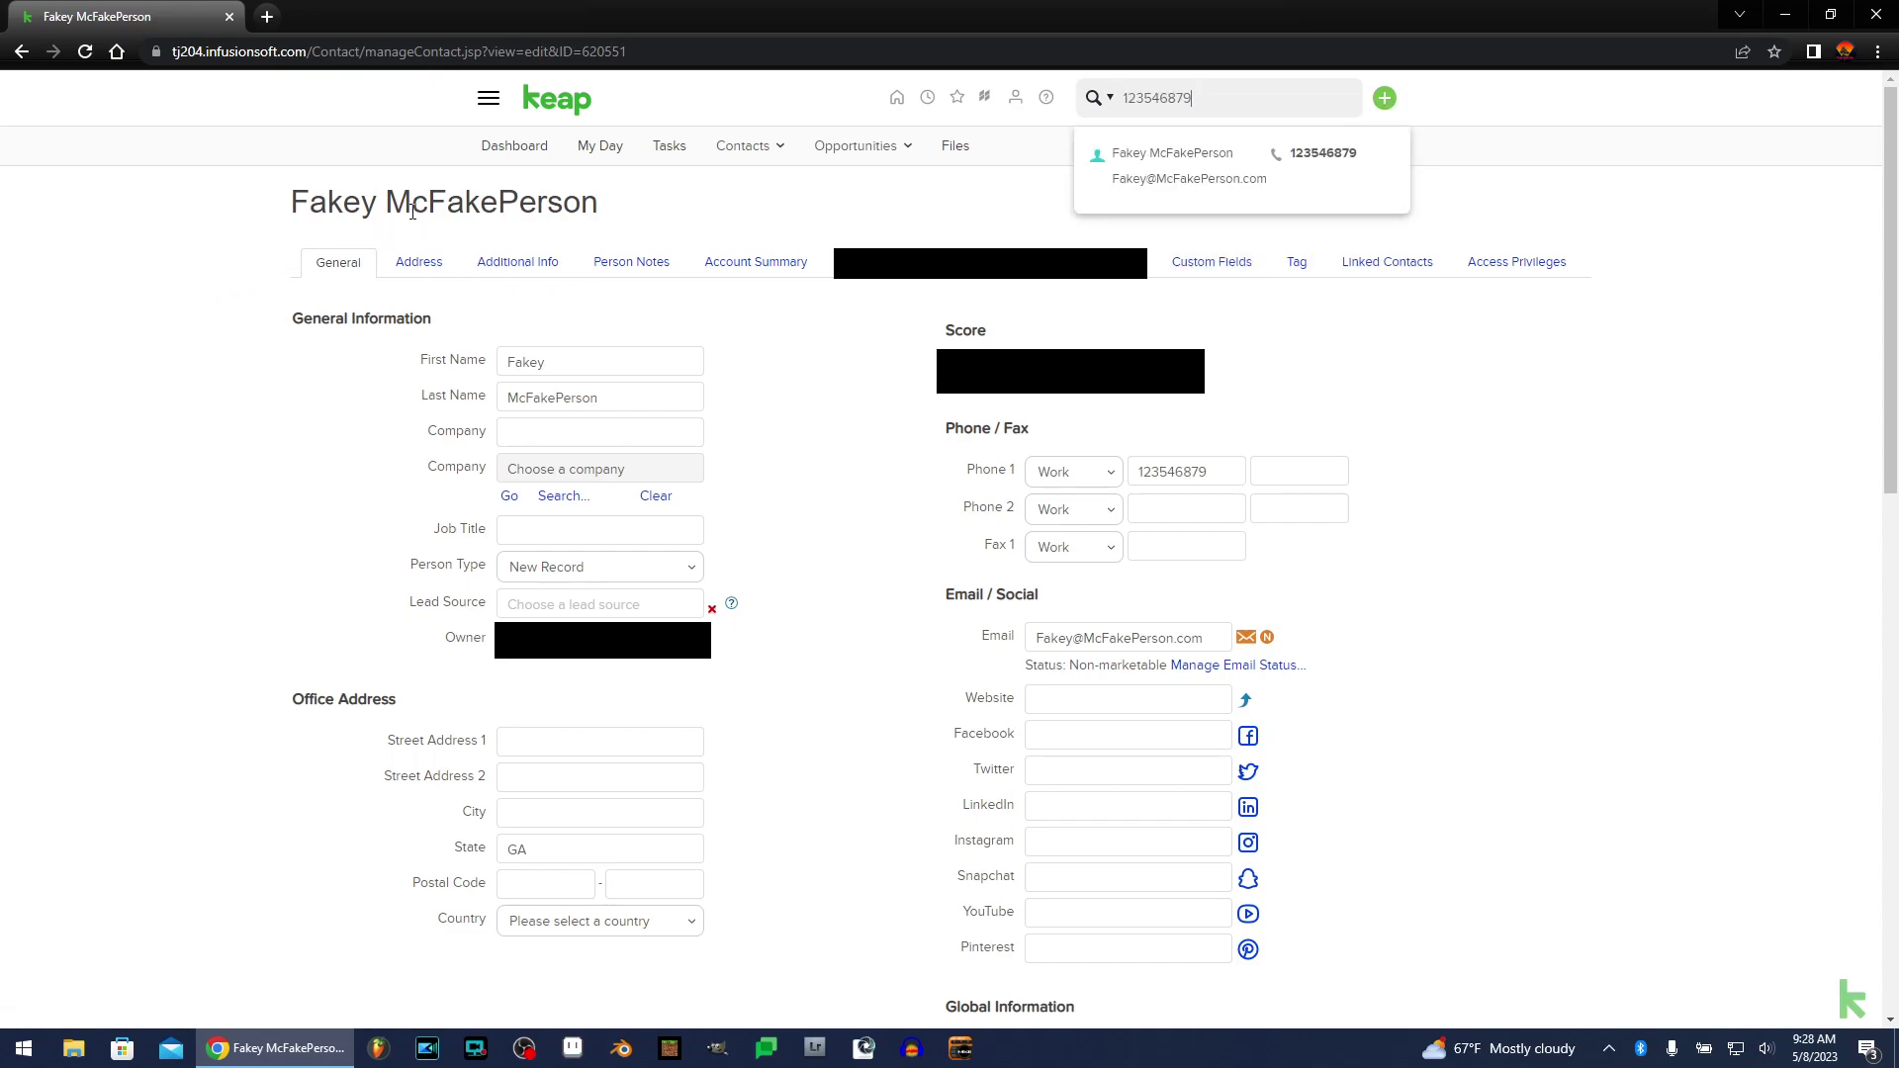
Copy the contact's full name heading and search contacts by that name
triple_click(471, 218)
right_click(471, 220)
click(472, 226)
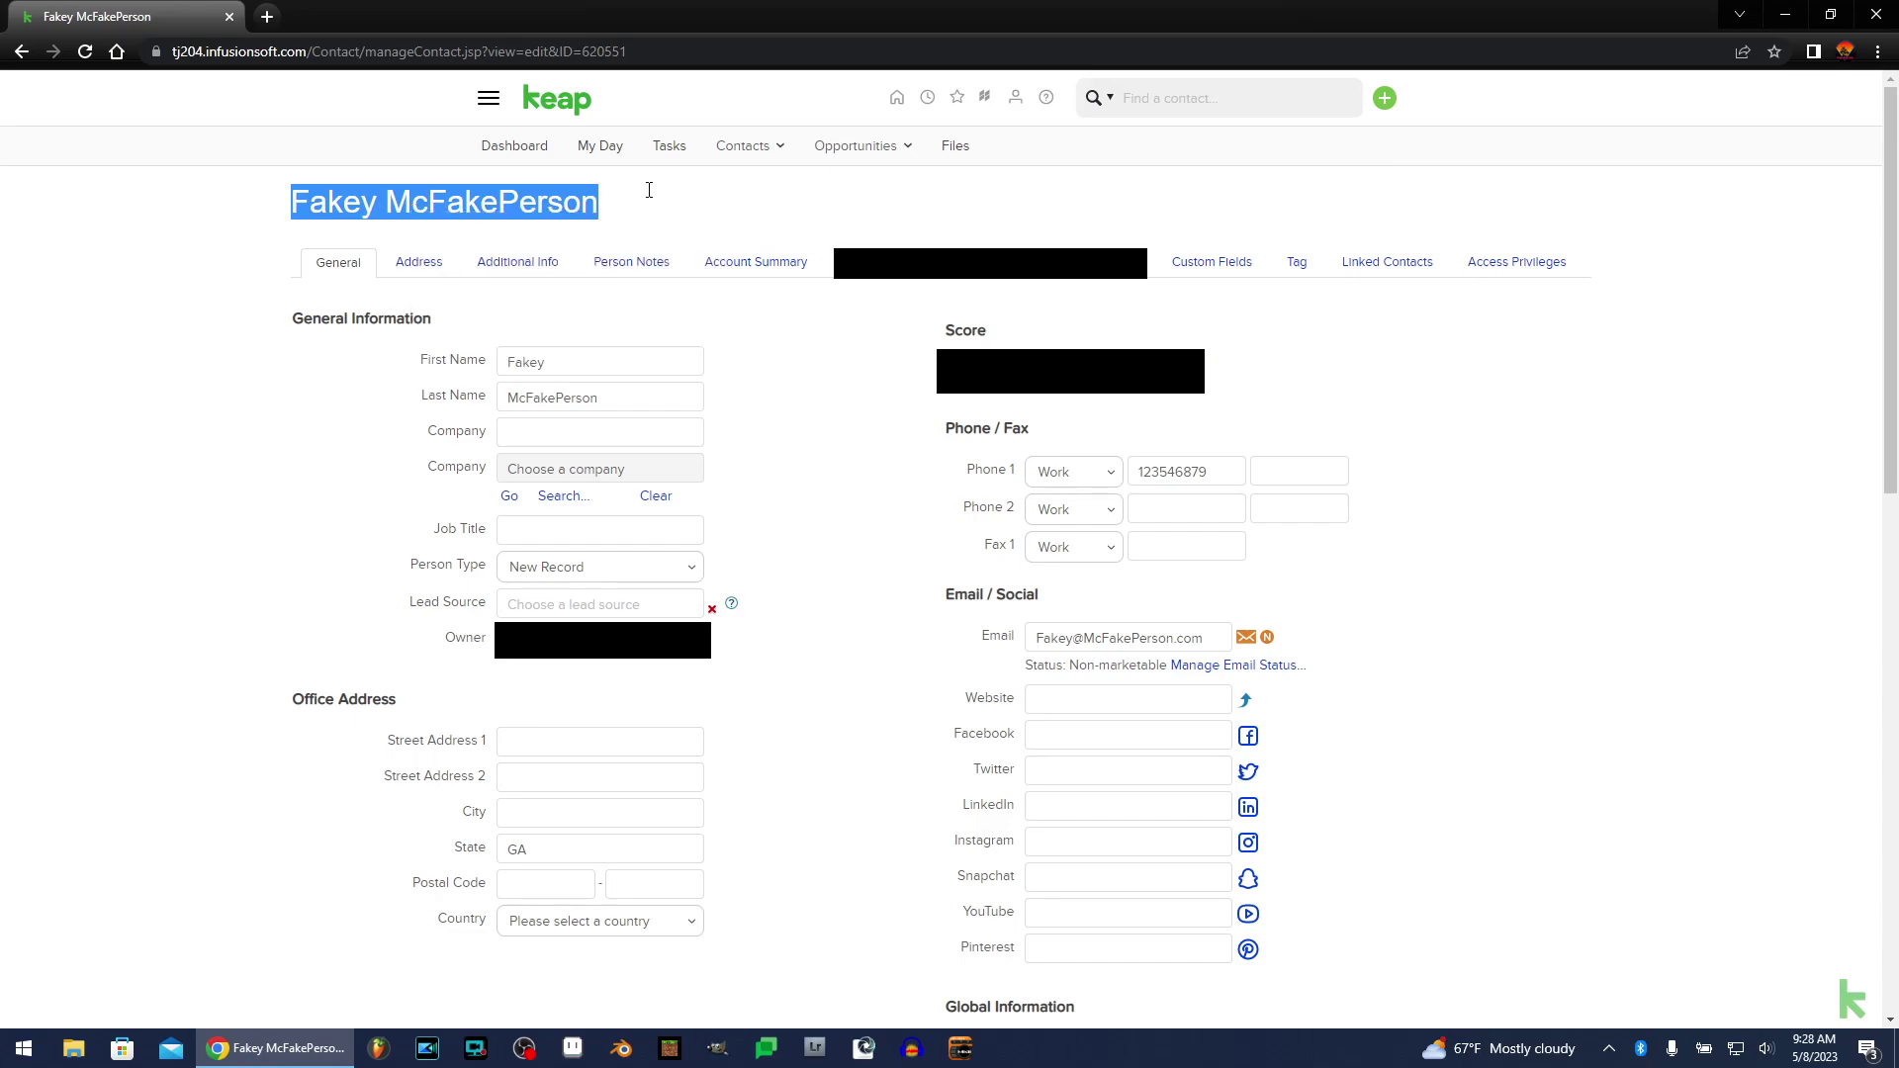
click(1285, 105)
right_click(1278, 106)
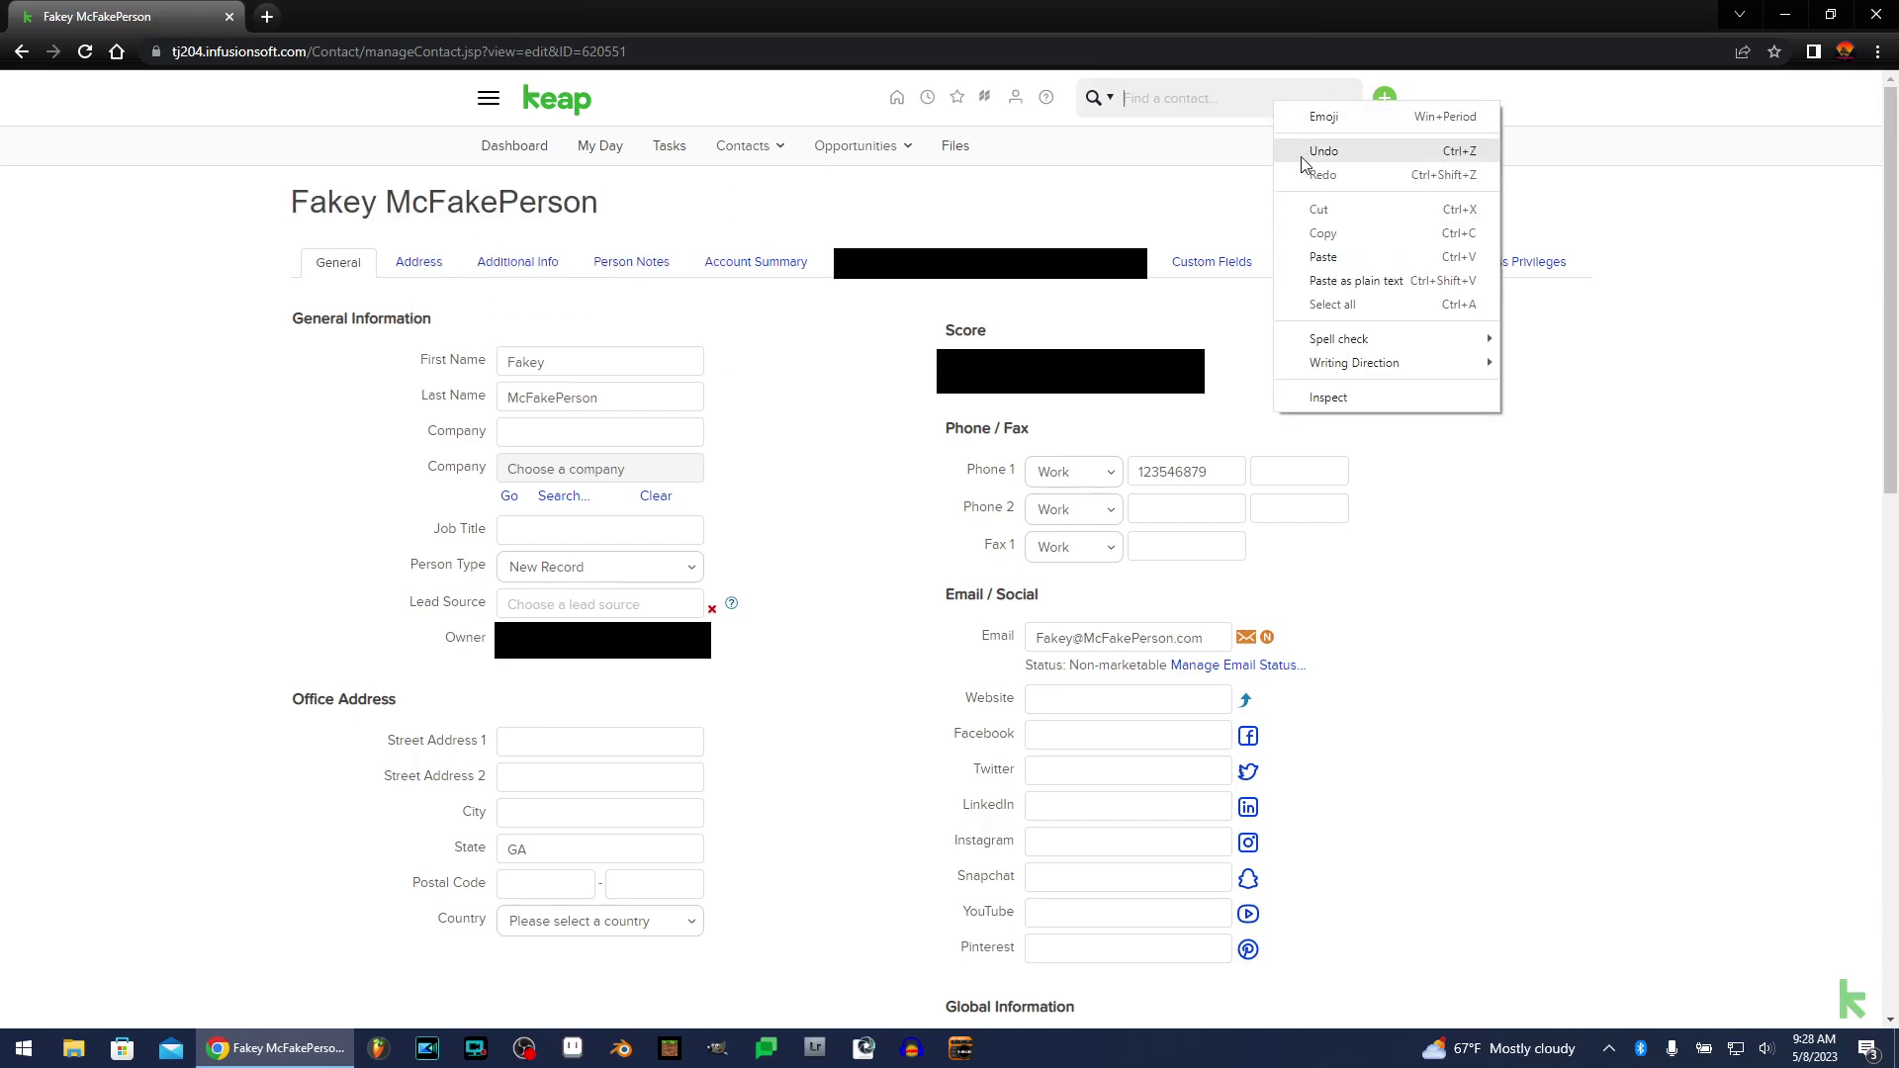
click(1327, 259)
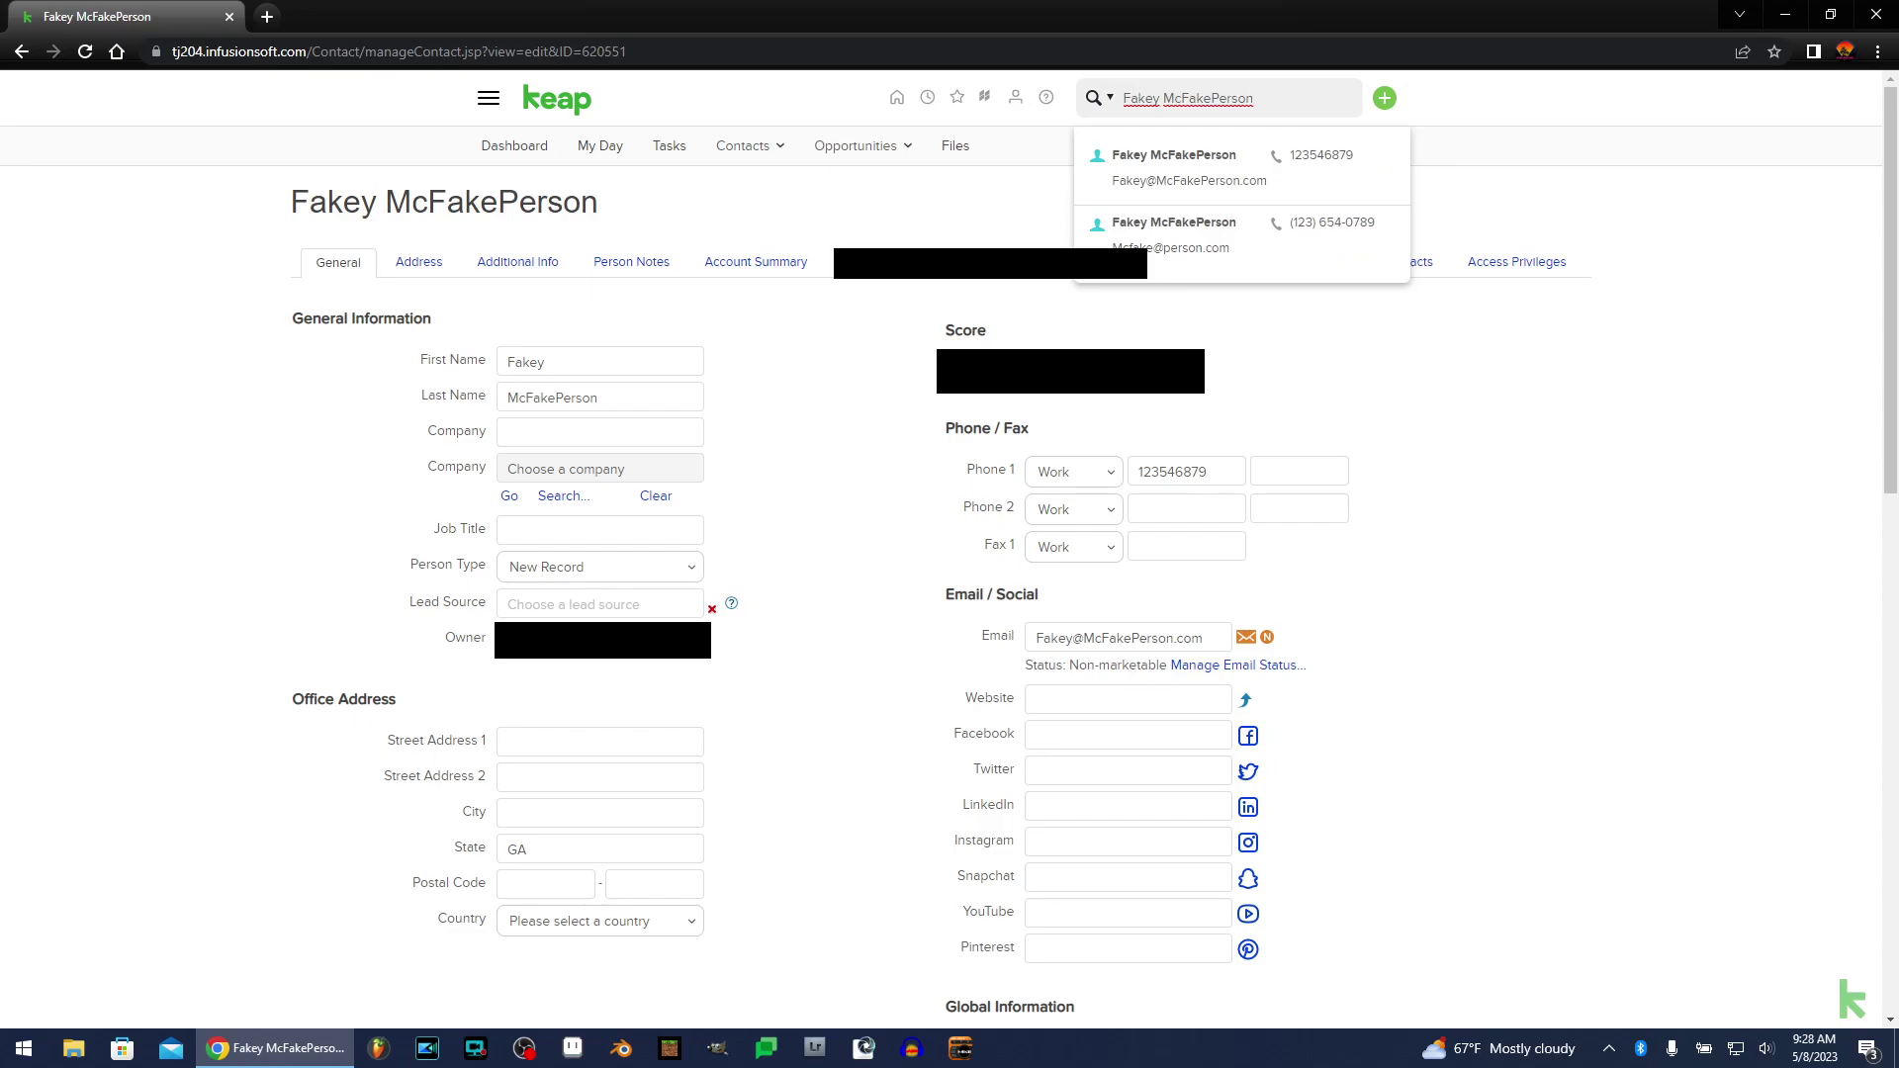
click(1223, 297)
right_click(1200, 91)
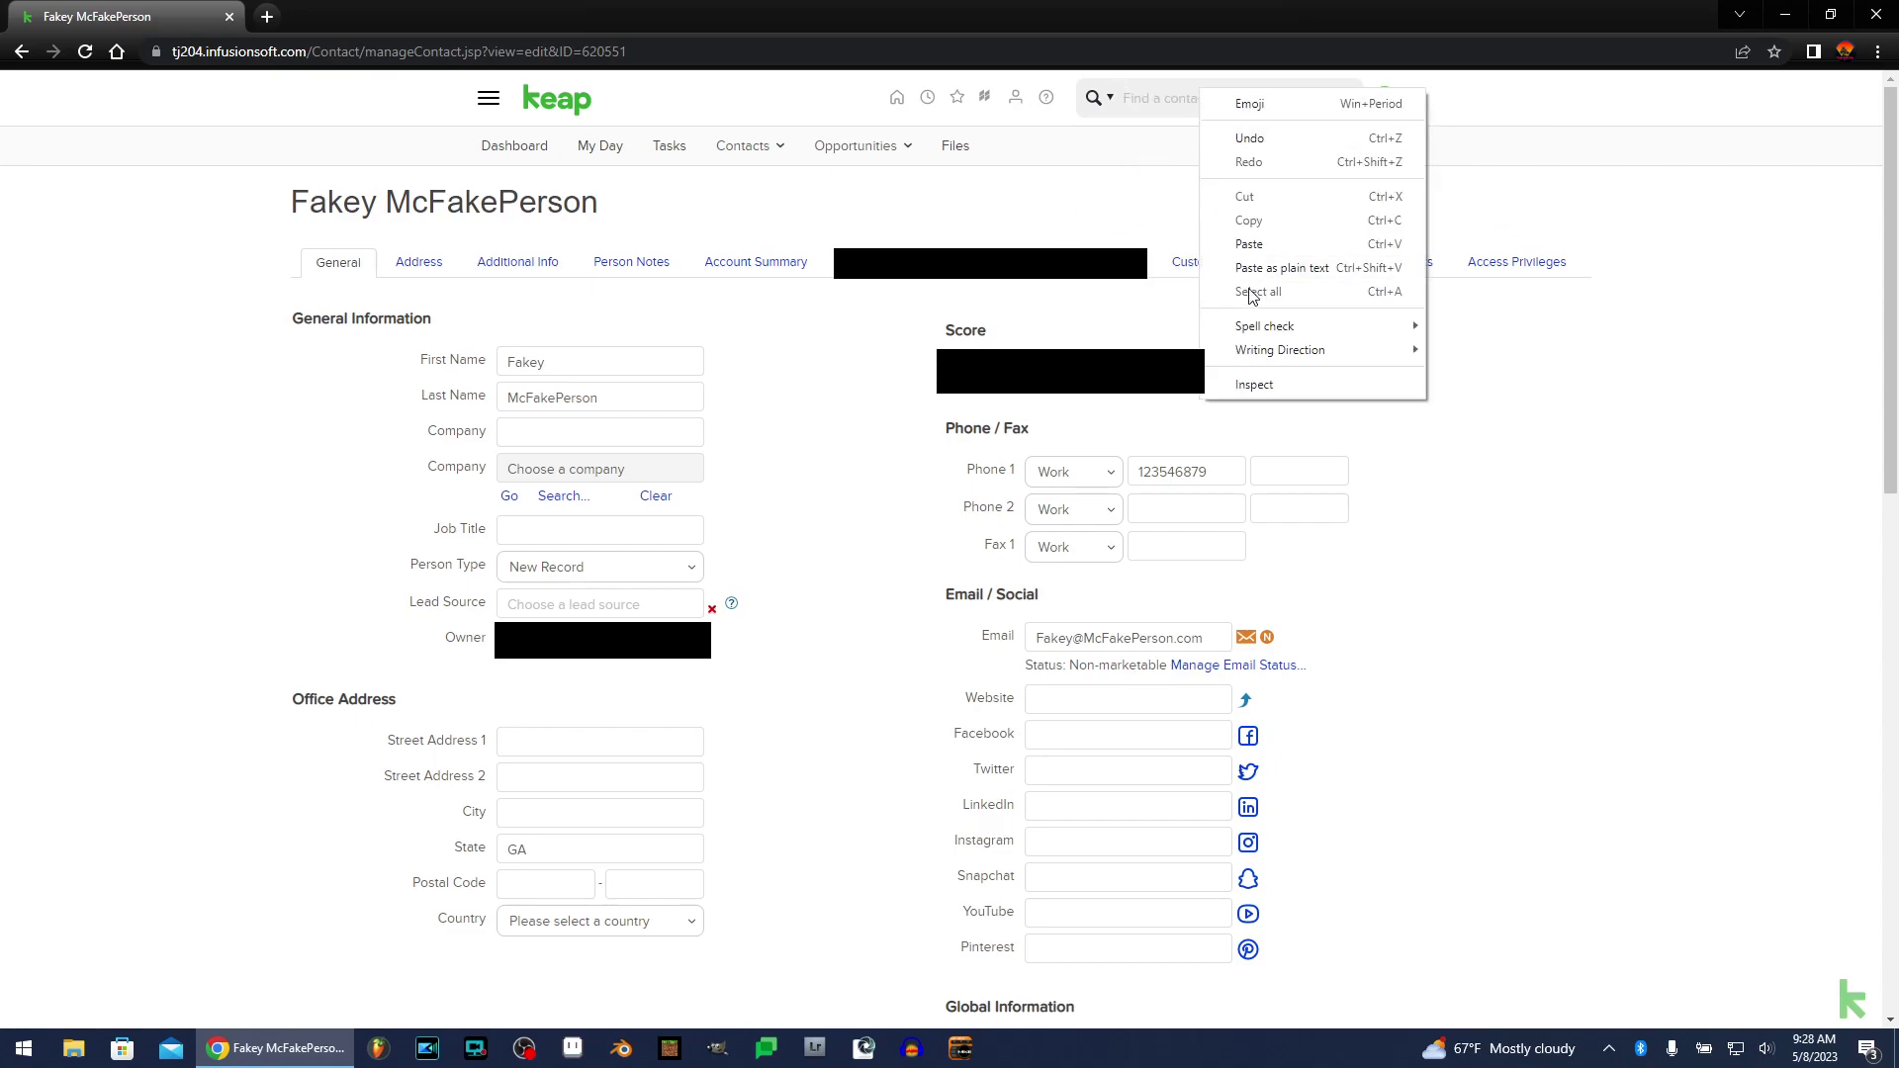
click(1251, 245)
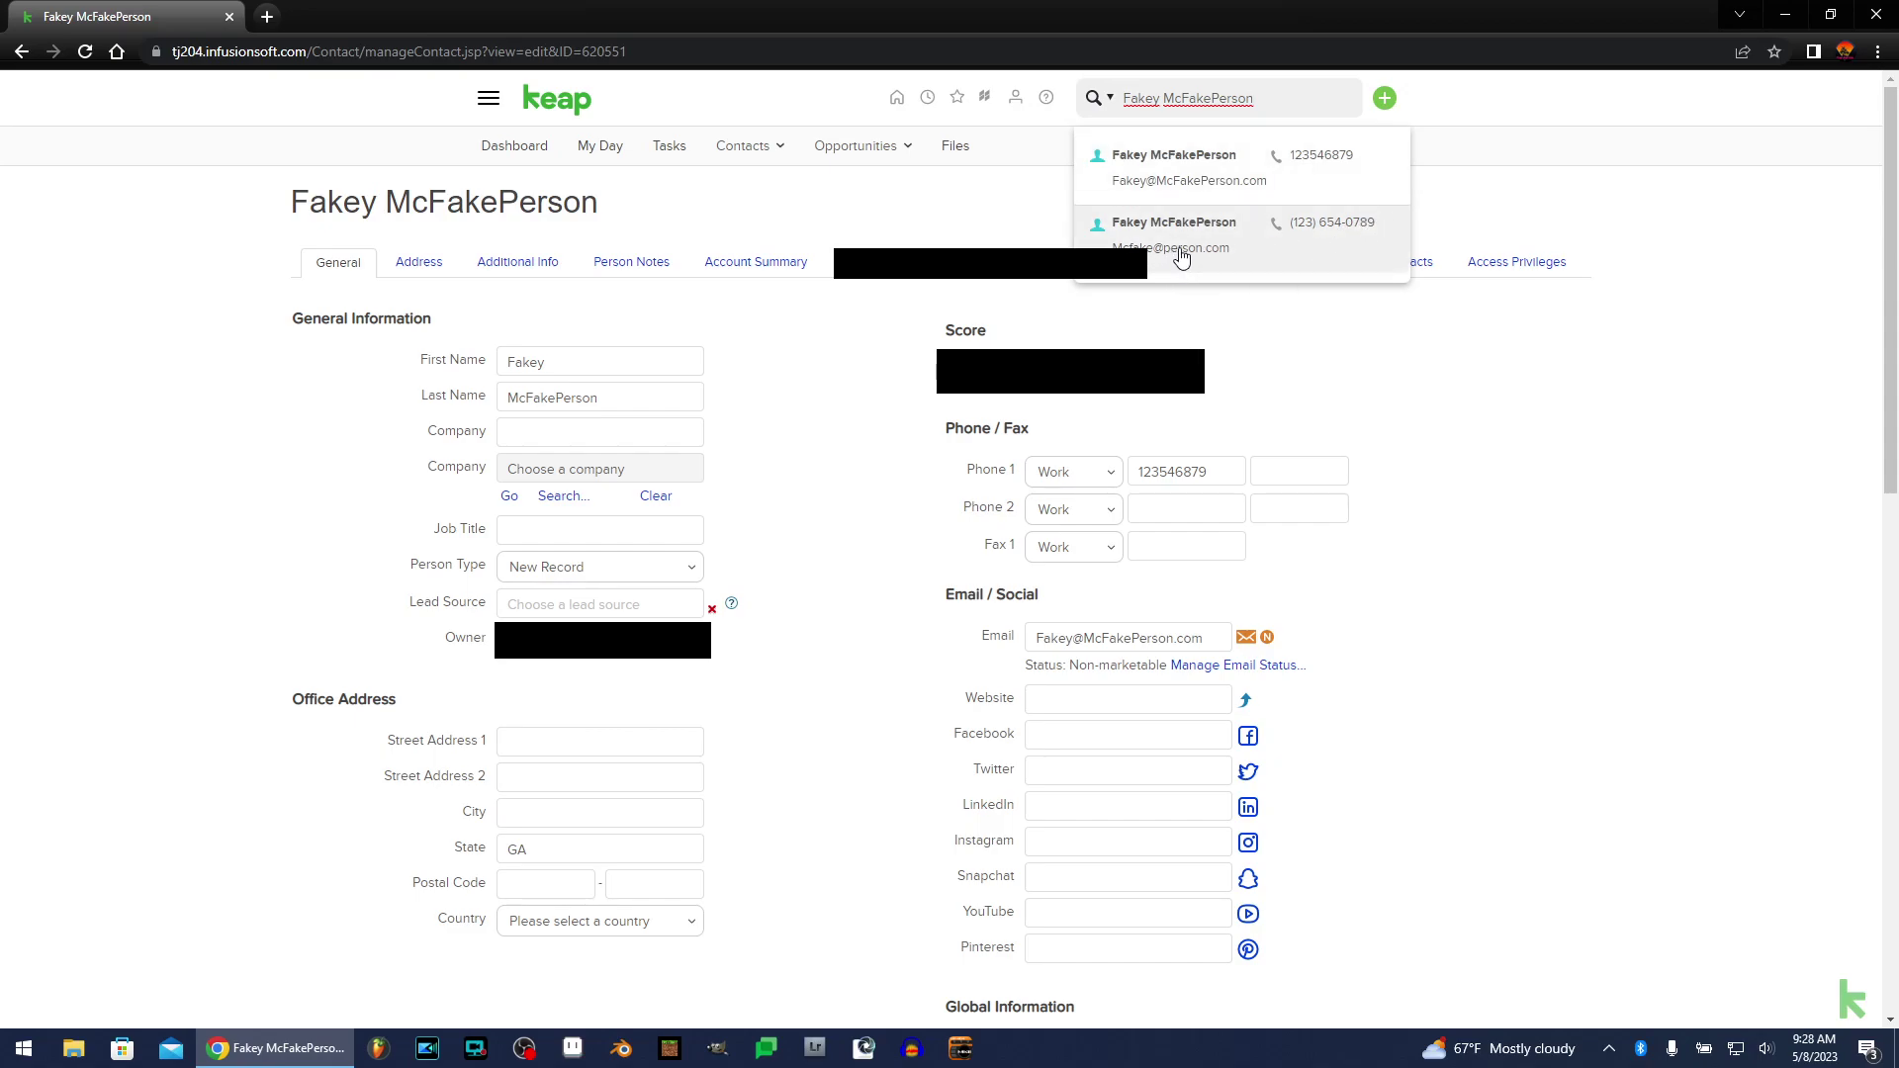
Copy the contact's email address, search contacts by it, then clear the search
right_click(1076, 638)
click(1076, 640)
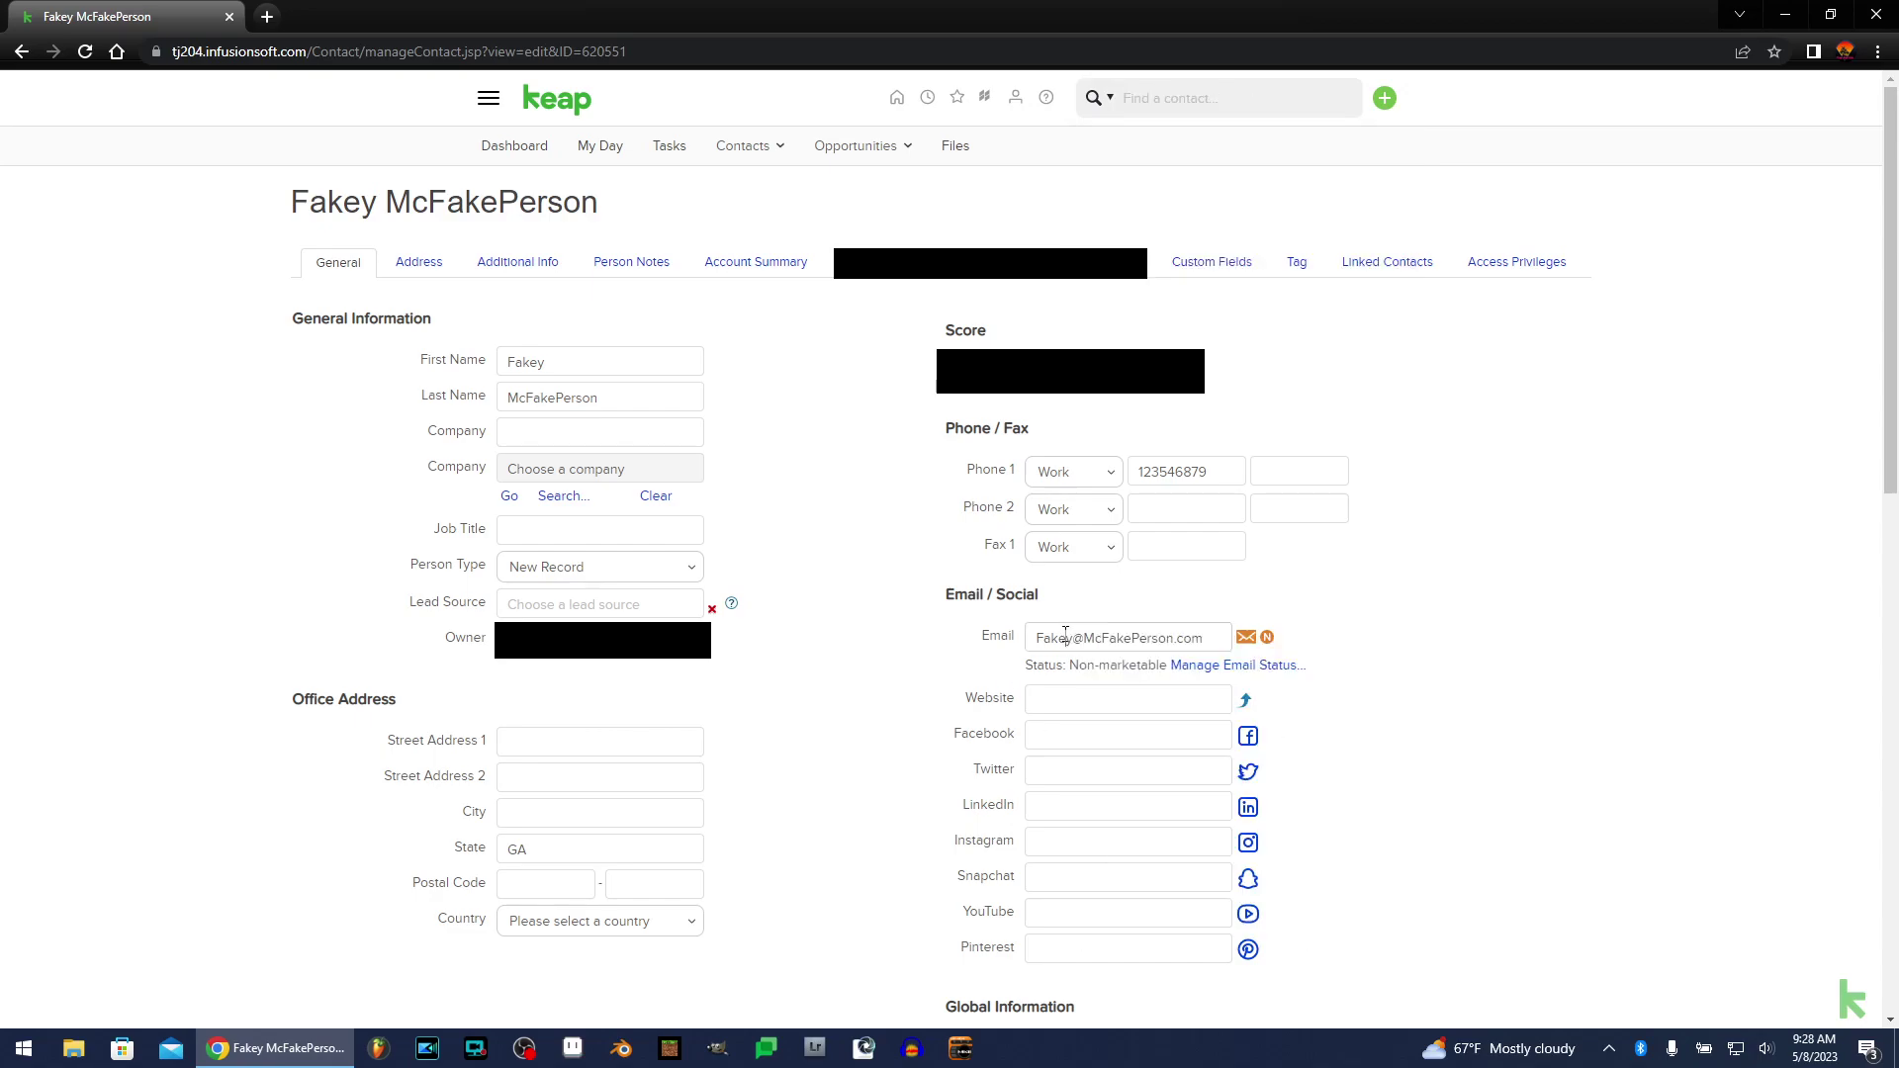
triple_click(1064, 638)
right_click(1064, 638)
click(1133, 709)
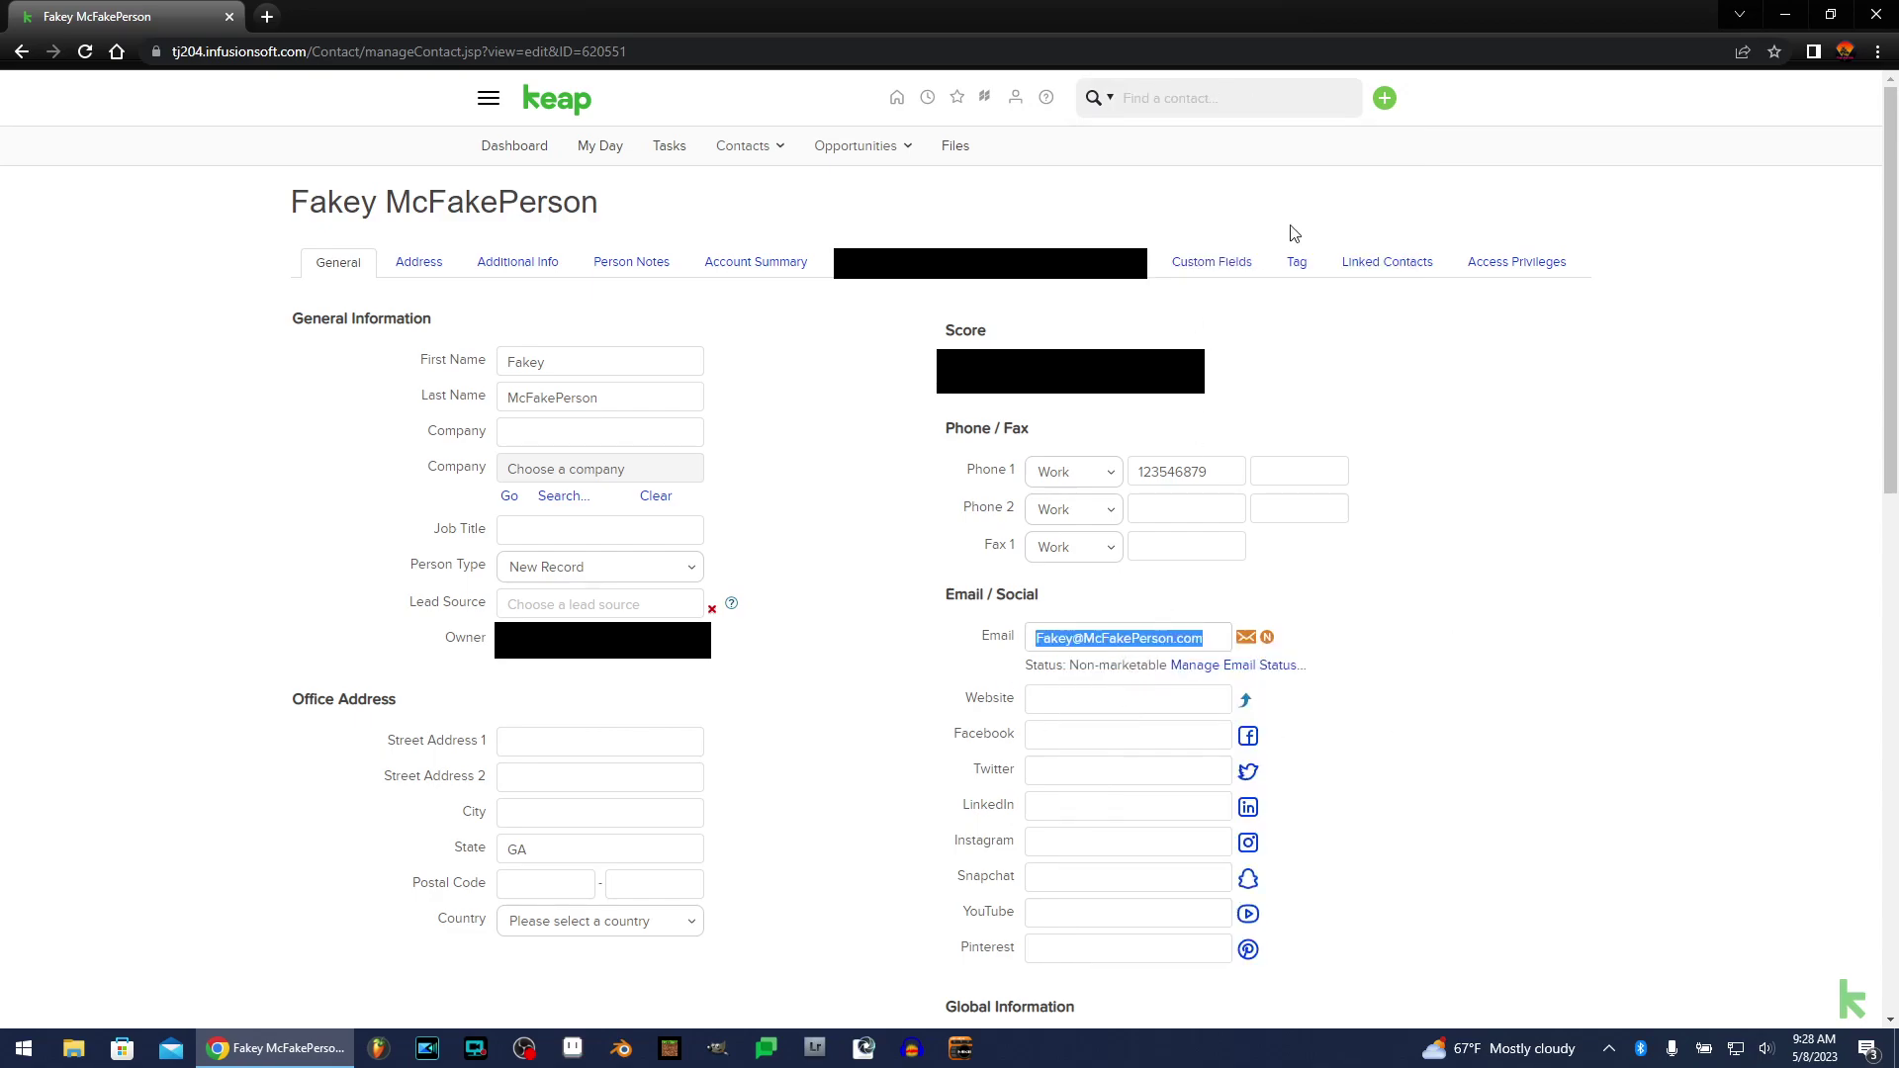
right_click(1196, 96)
click(1243, 247)
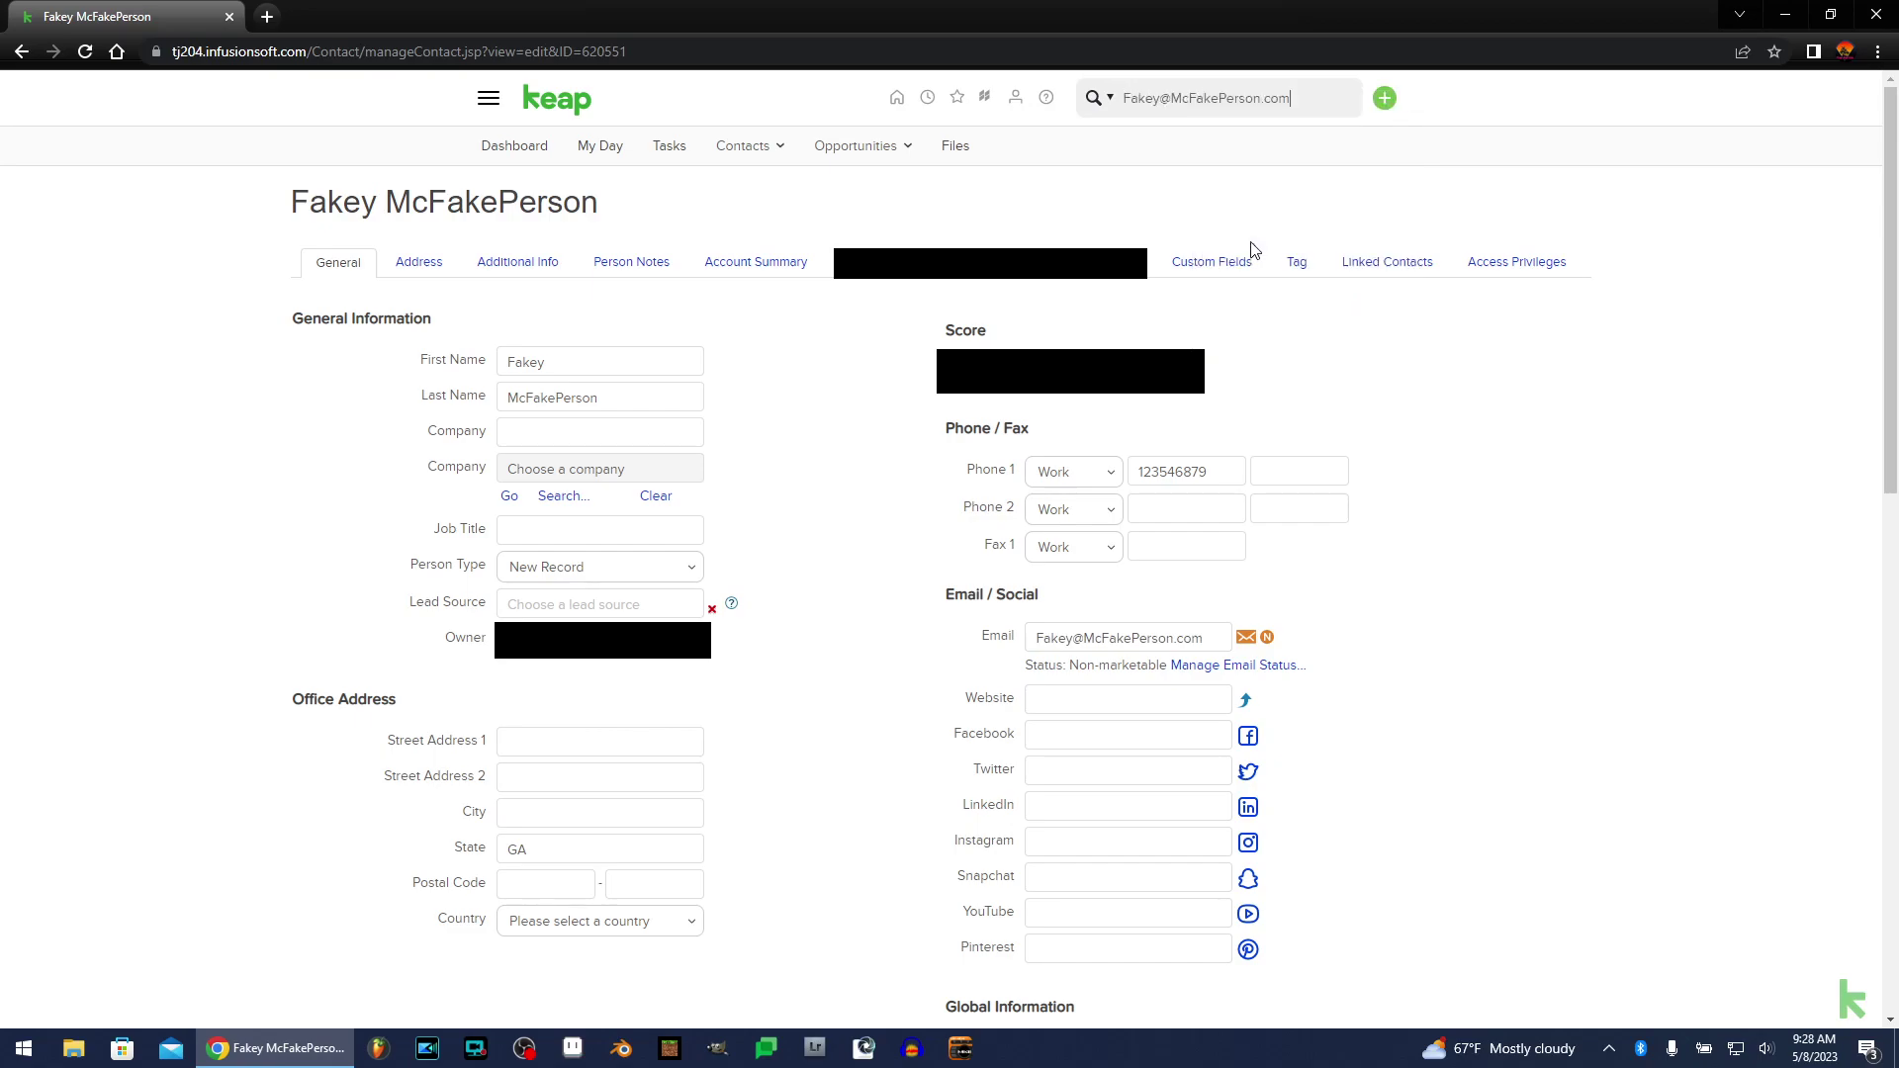
click(1660, 226)
Search the contact's first name to list both duplicates on the Quick Search page
click(1188, 99)
text(fakey)
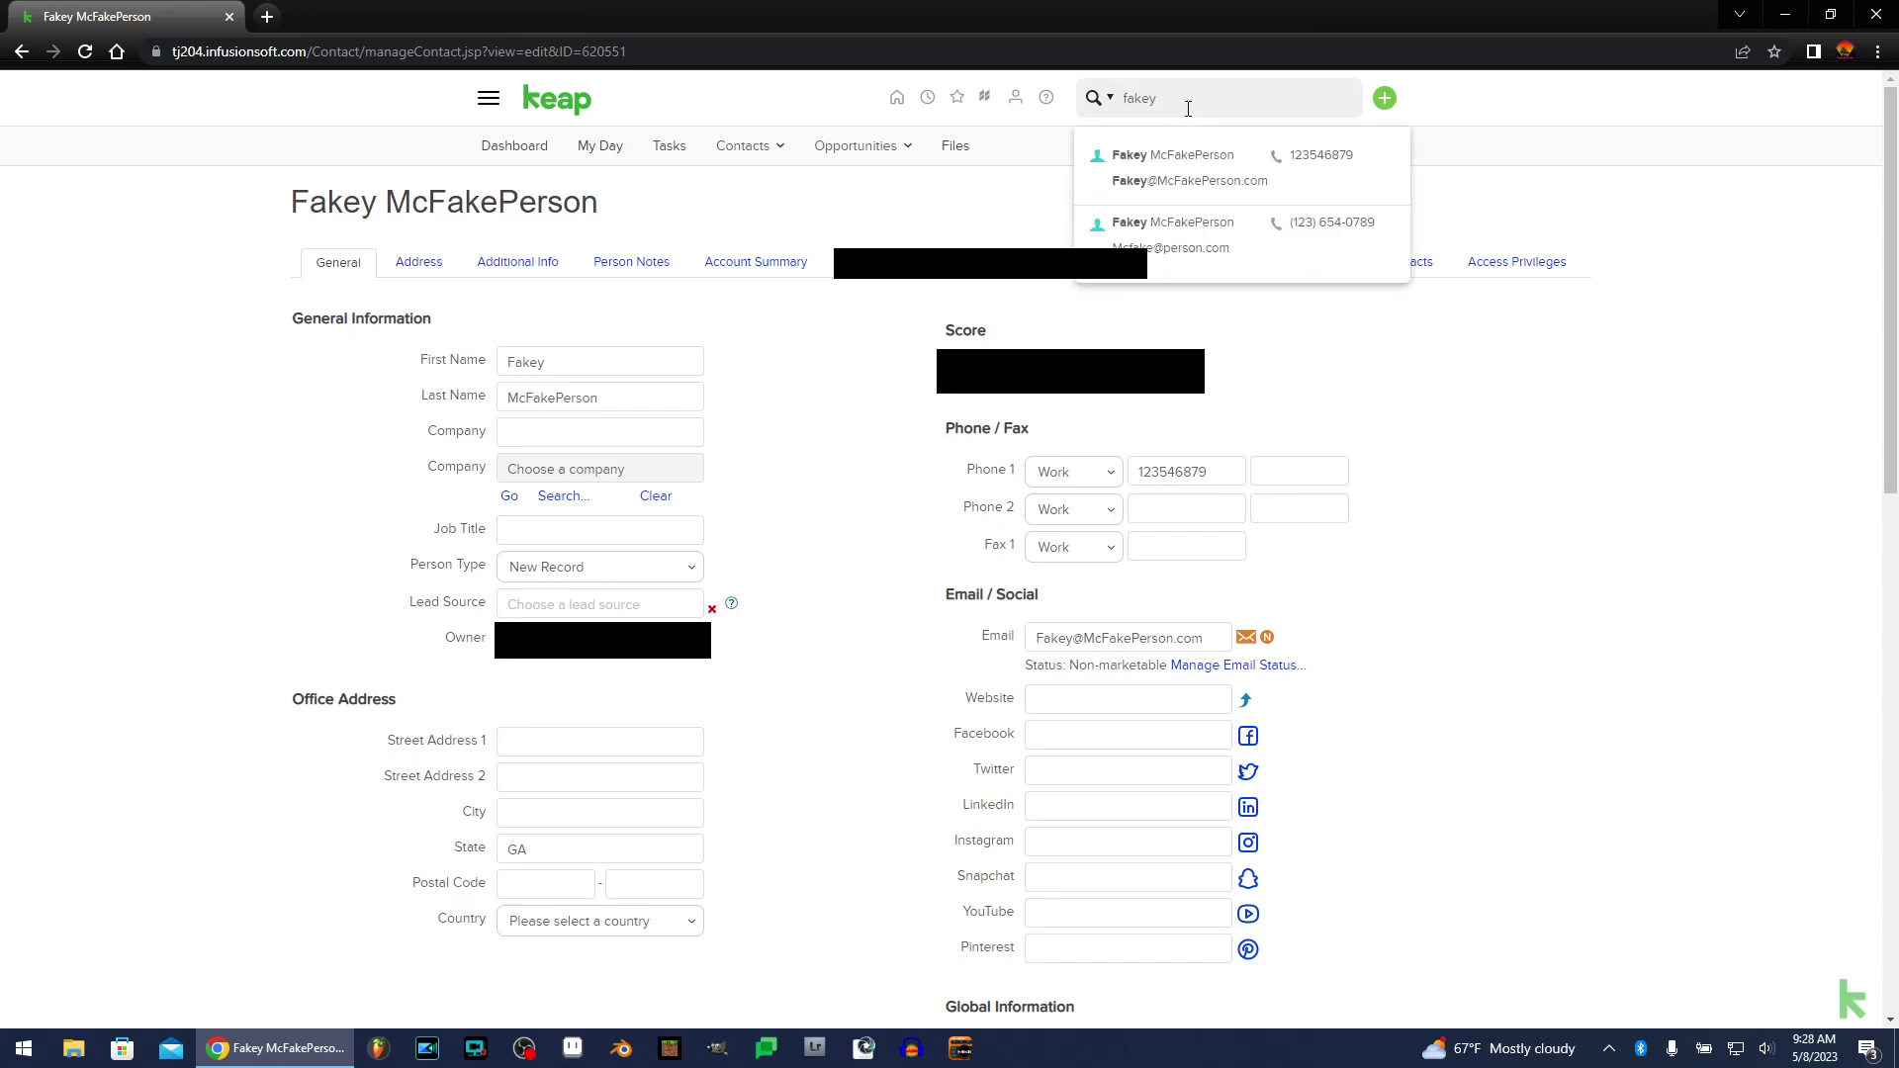
key(Return)
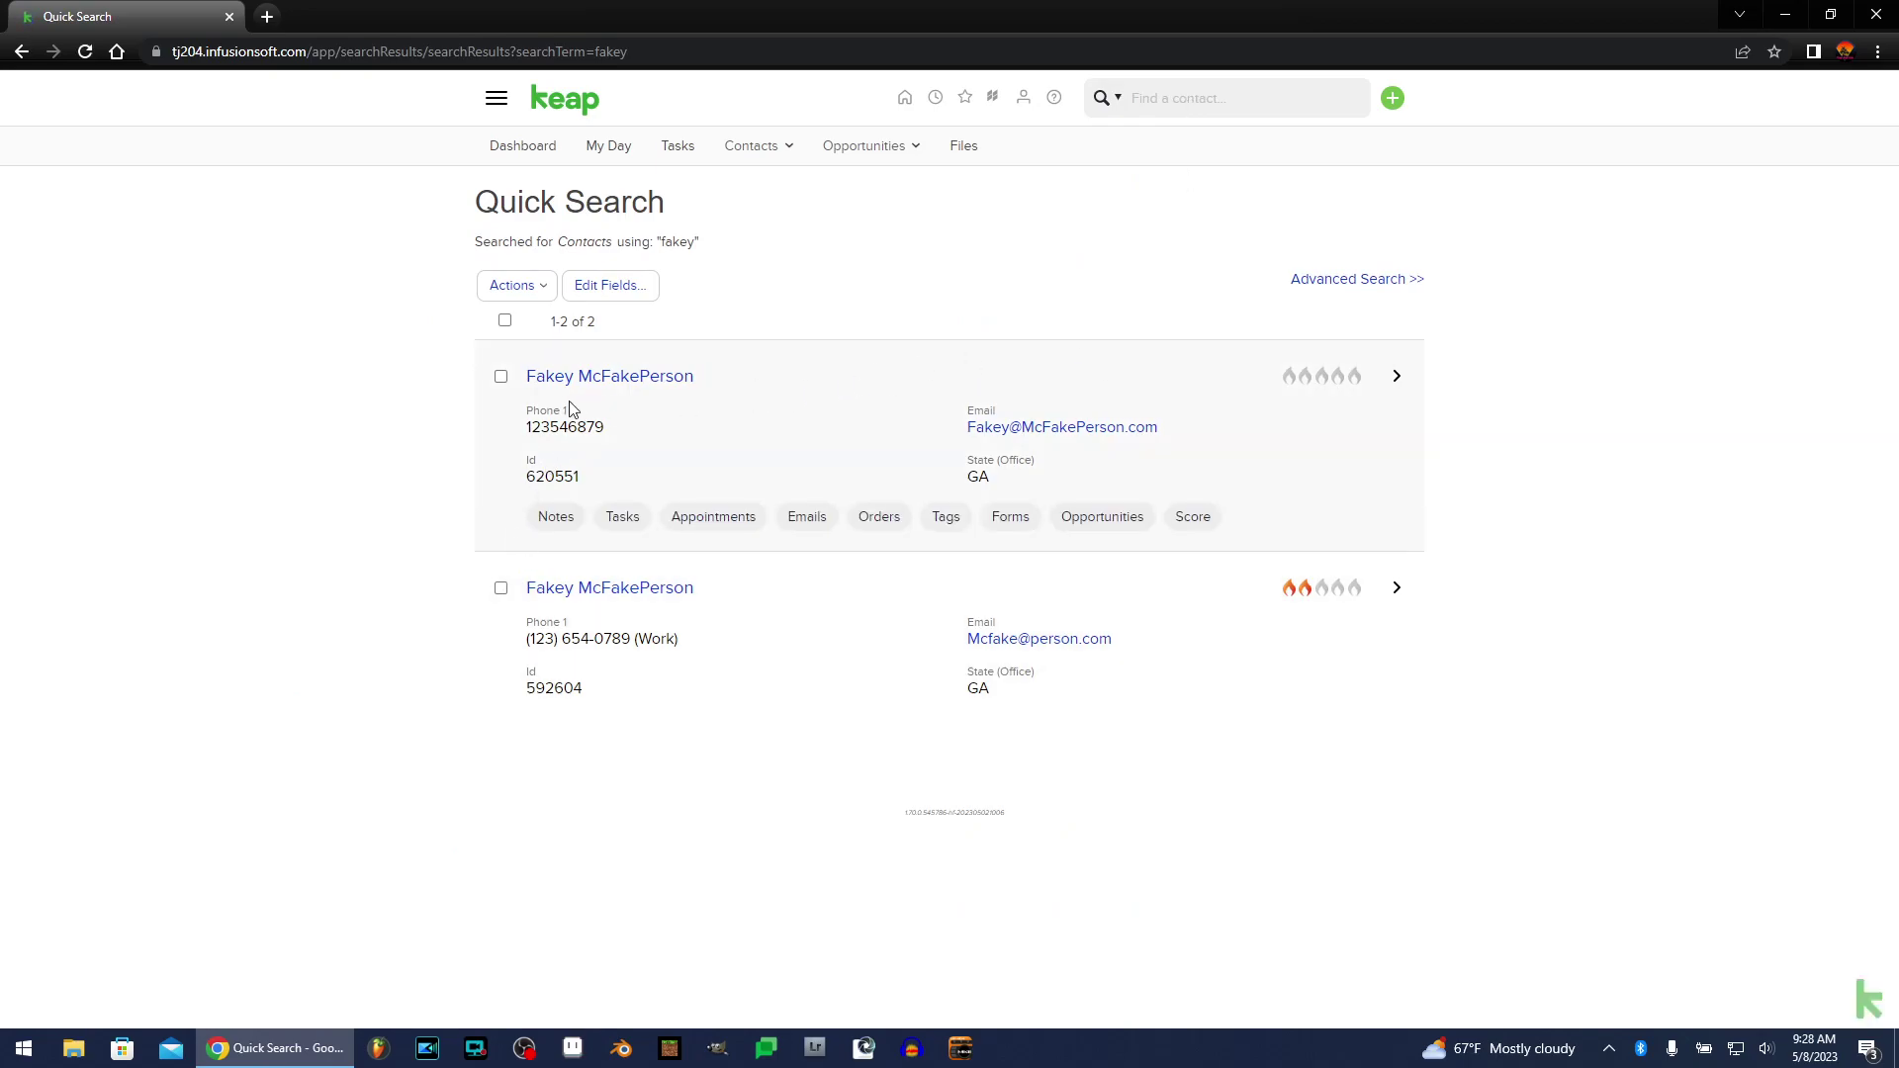
mouse_move(670, 410)
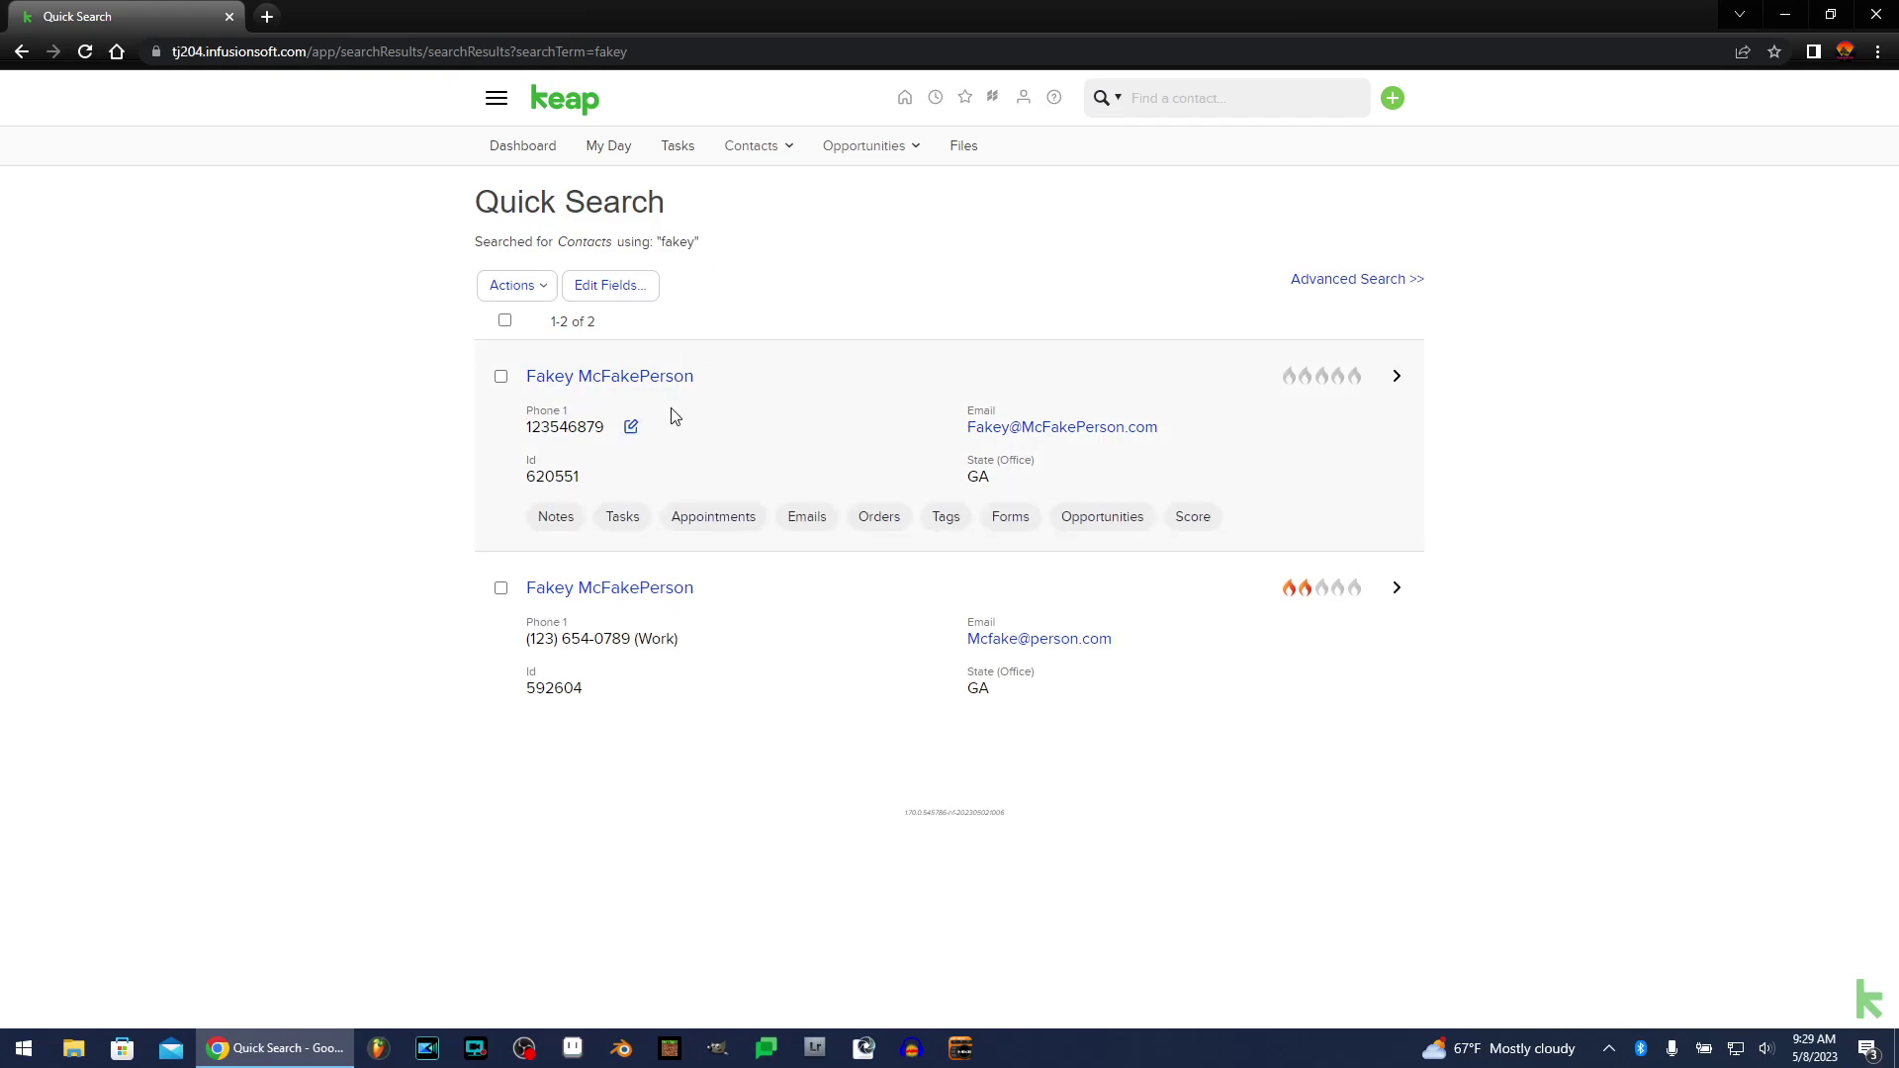